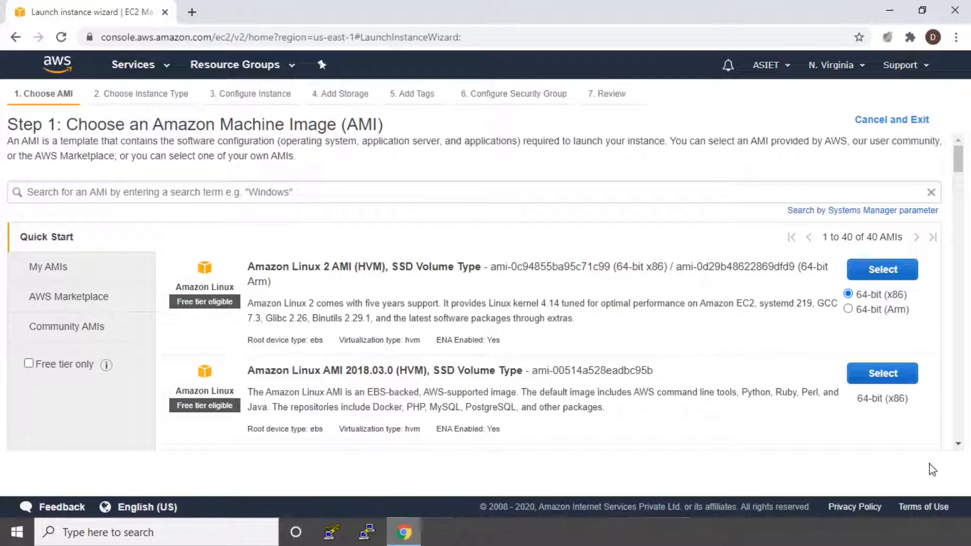
Search the AWS Marketplace images for "wordpress".
click(38, 303)
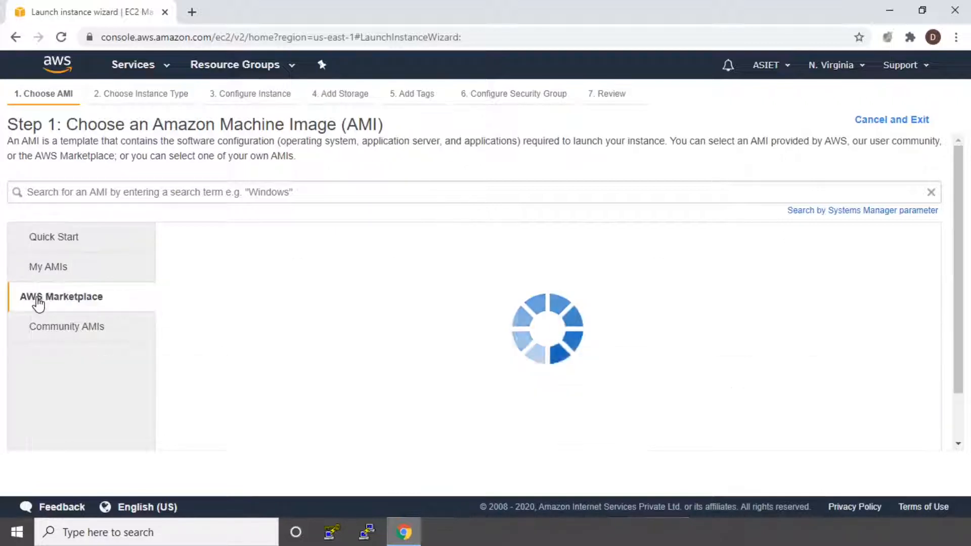
click(95, 196)
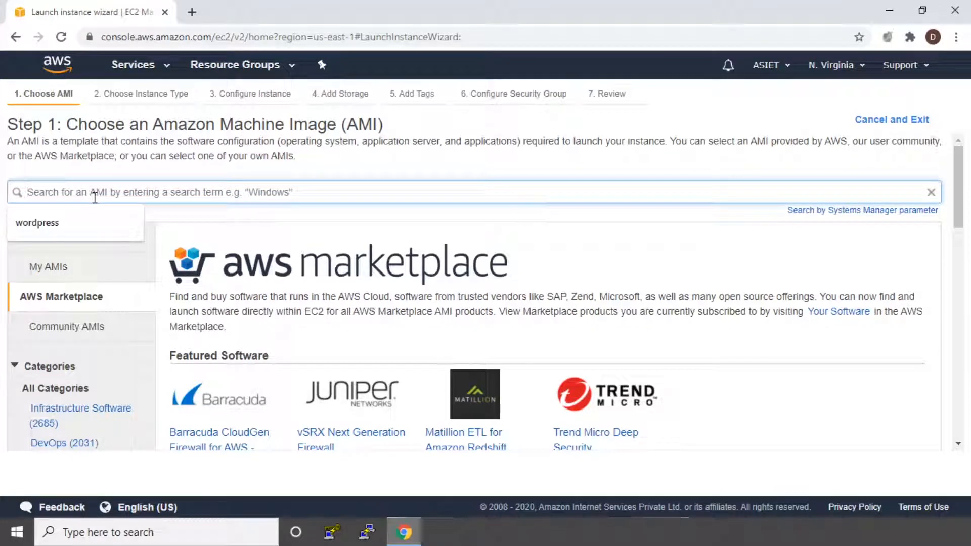
text(wordpre)
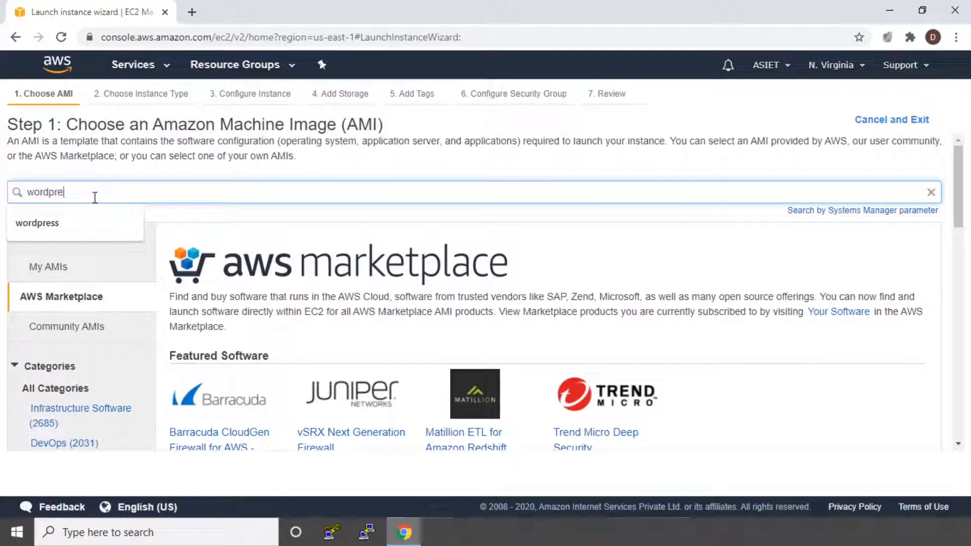
text(ss)
key(Return)
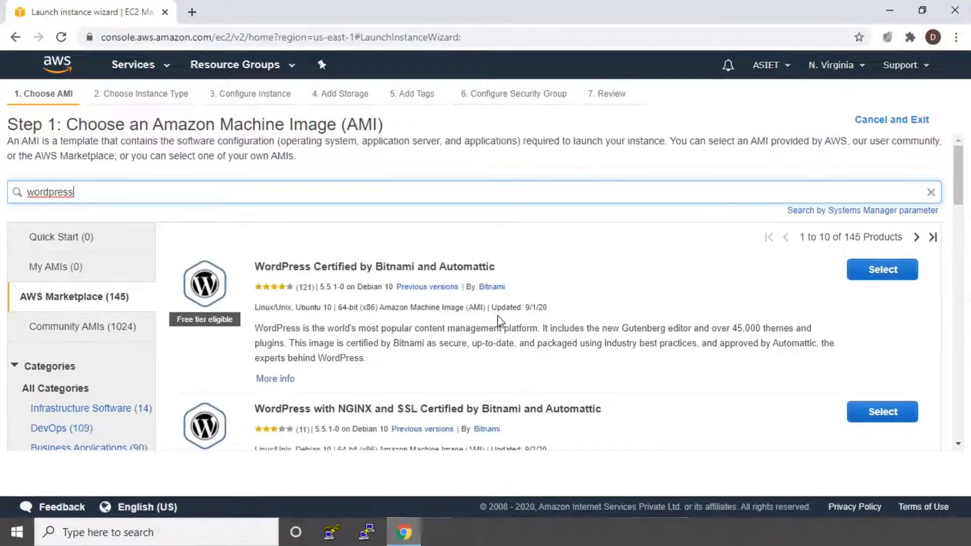
Select the WordPress Base Version image by Aurora from the Marketplace results.
scroll(499, 319, down, 2)
scroll(500, 322, down, 3)
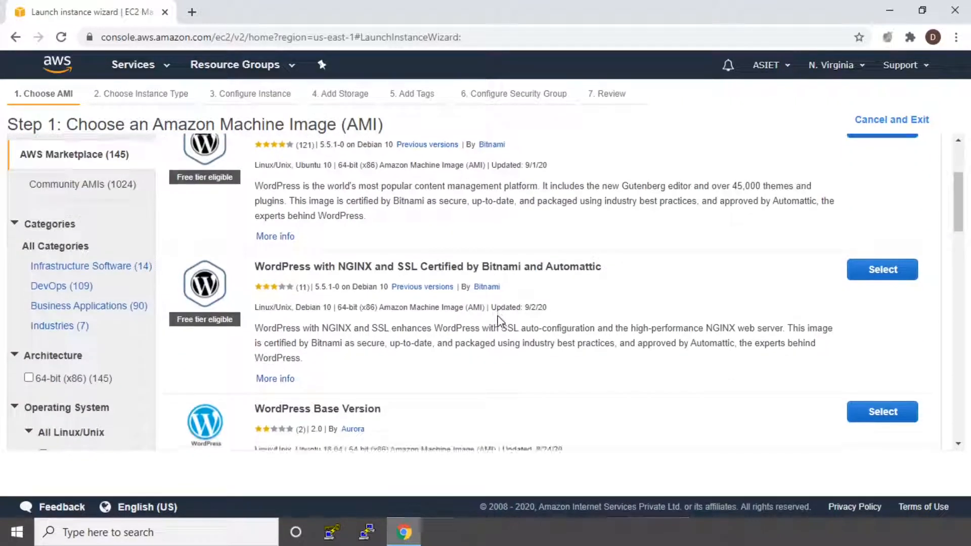
scroll(501, 322, down, 3)
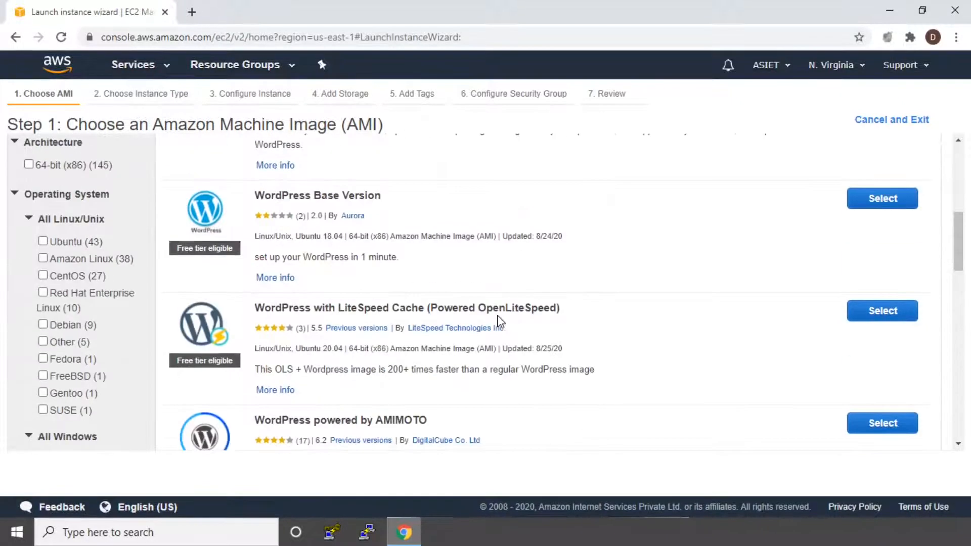
scroll(499, 321, up, 3)
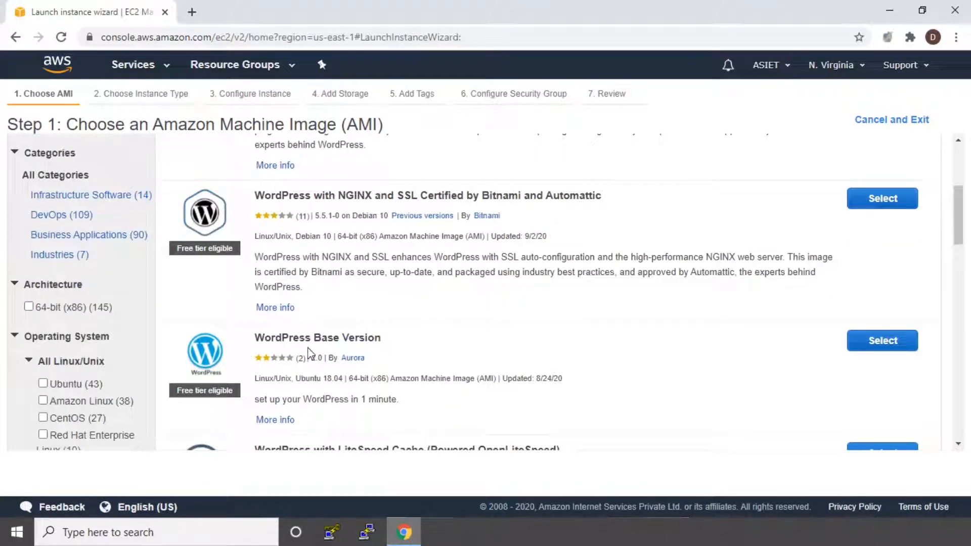
scroll(312, 334, up, 1)
scroll(311, 337, up, 1)
scroll(314, 349, down, 2)
click(877, 347)
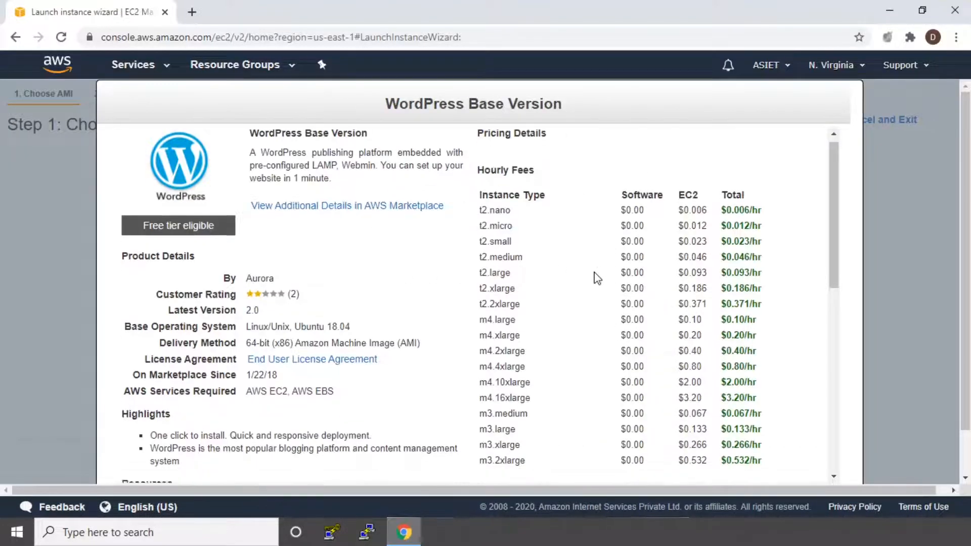
Review the WordPress Base Version's pricing and usage instructions, and continue with this image.
scroll(595, 277, down, 4)
scroll(595, 277, up, 4)
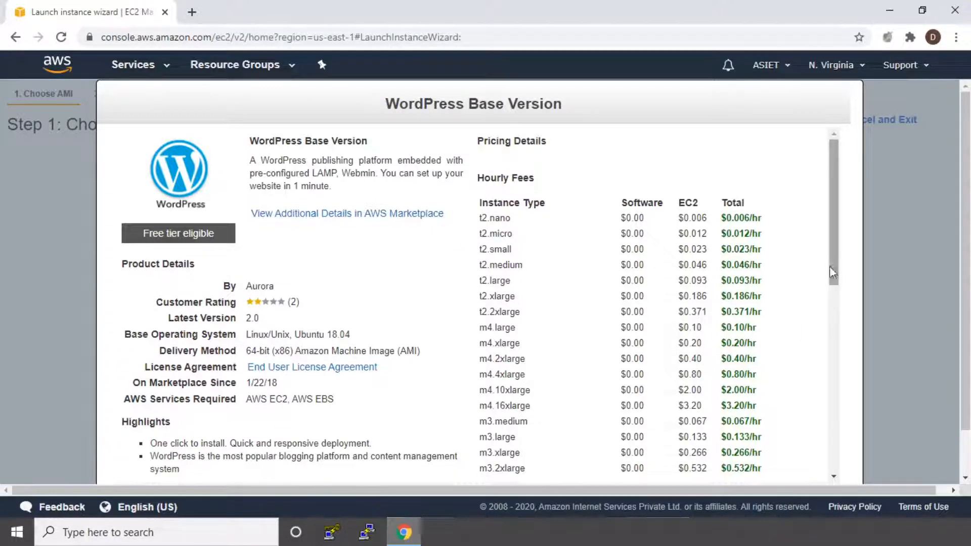
scroll(259, 399, down, 3)
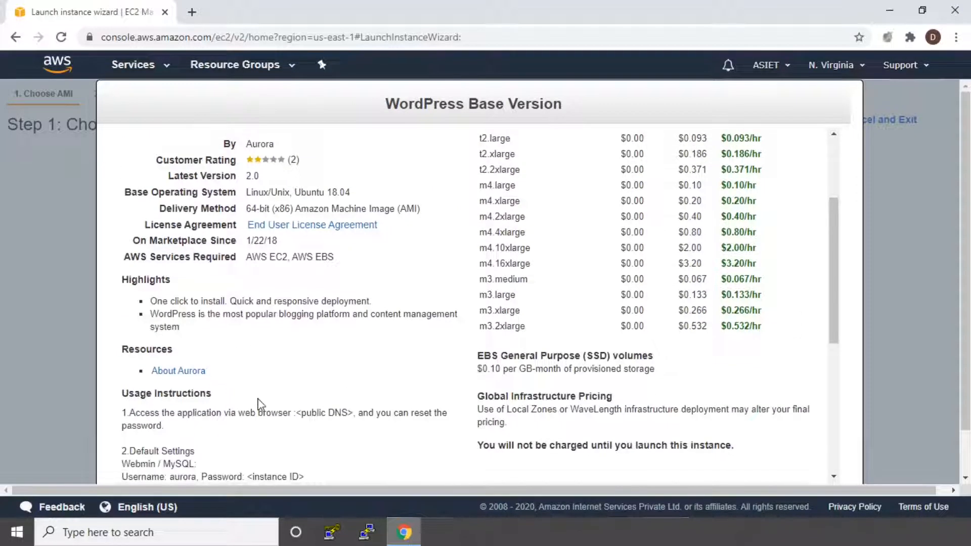
scroll(259, 405, down, 4)
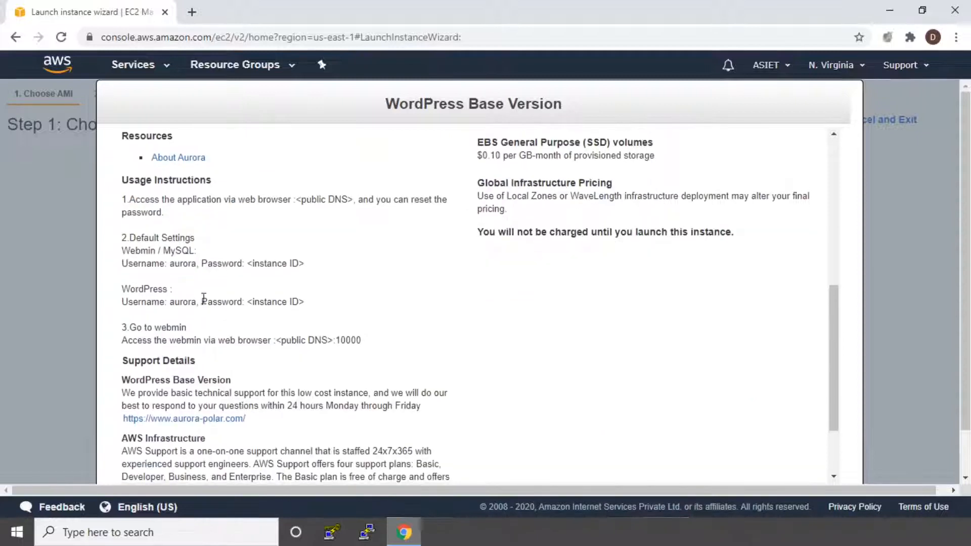
drag(122, 199, 358, 340)
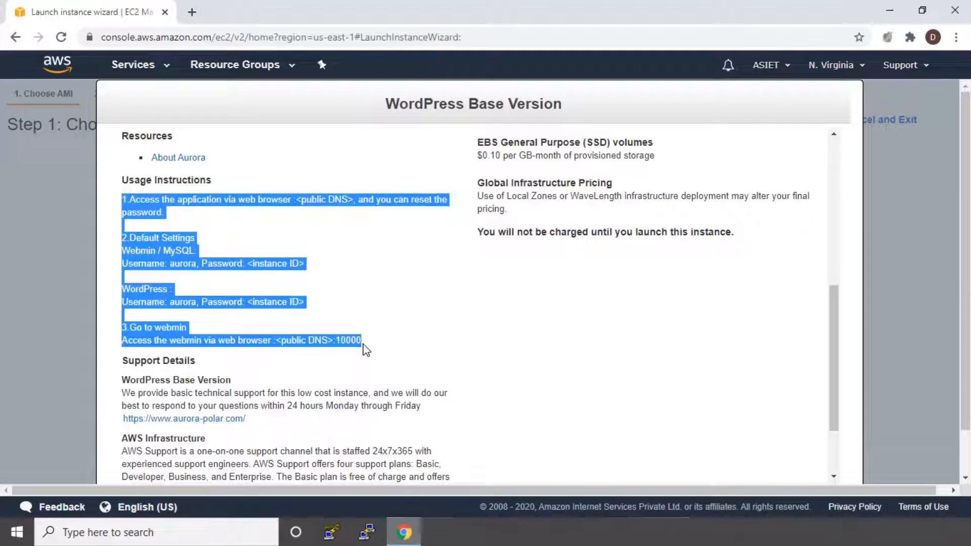
click(395, 349)
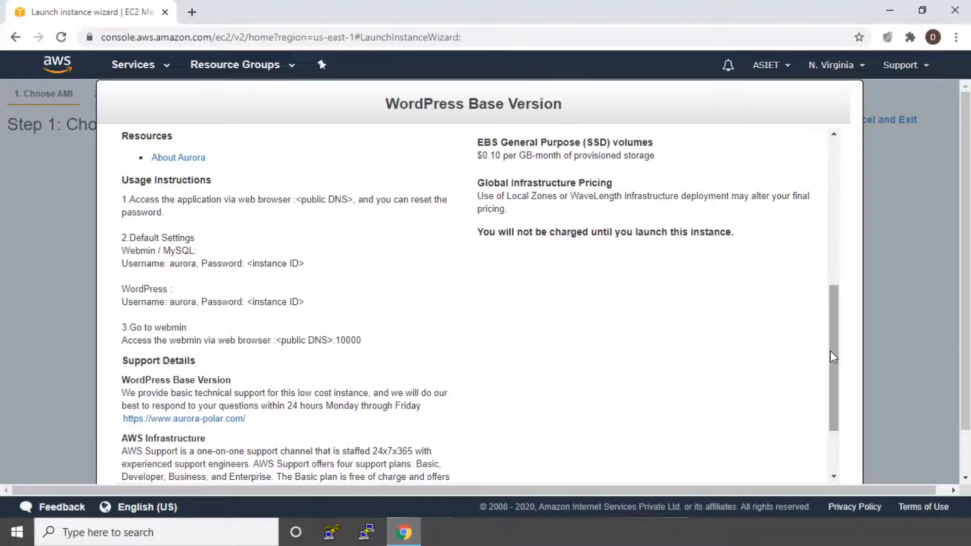
drag(830, 350, 840, 434)
scroll(841, 436, down, 2)
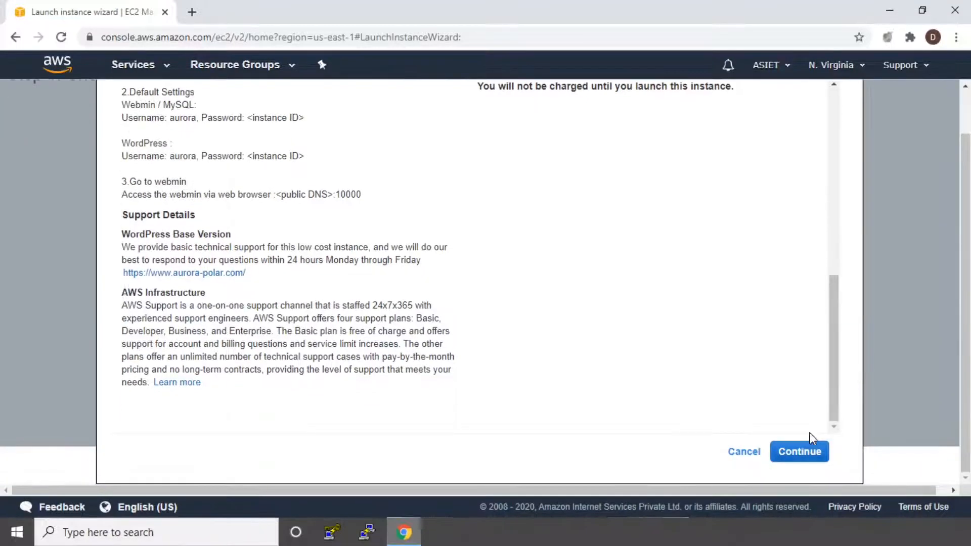
click(797, 462)
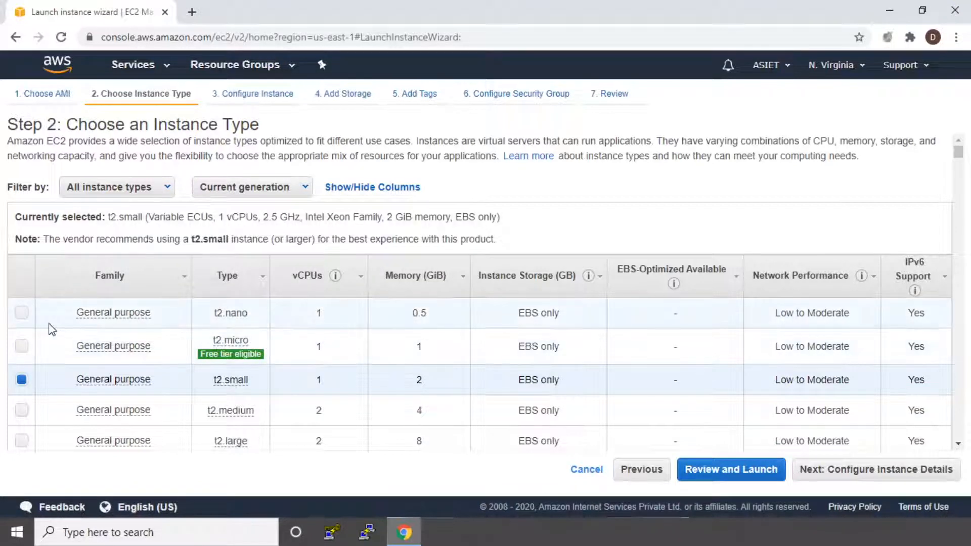
Choose the t2.micro instance type and proceed to the tags step, keeping the default instance details and storage.
click(21, 347)
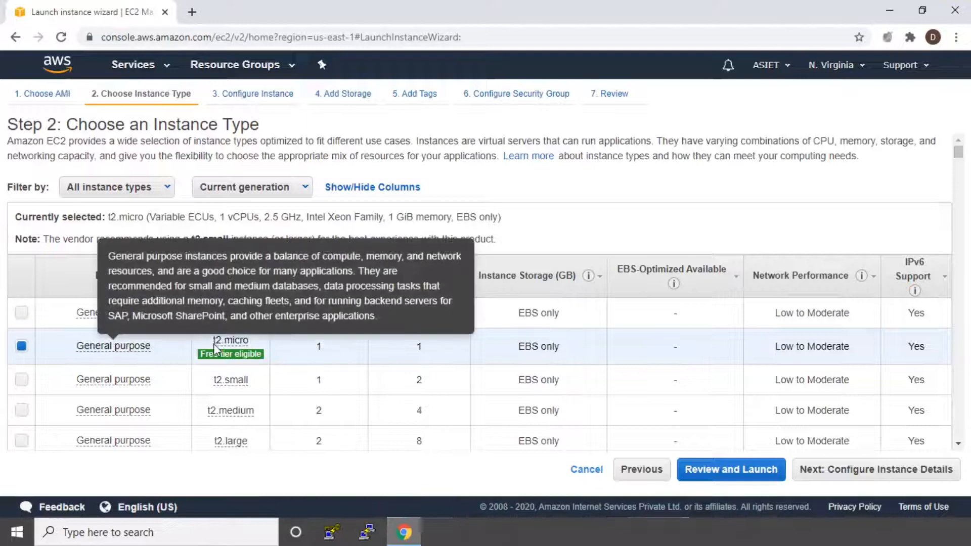
mouse_move(248, 362)
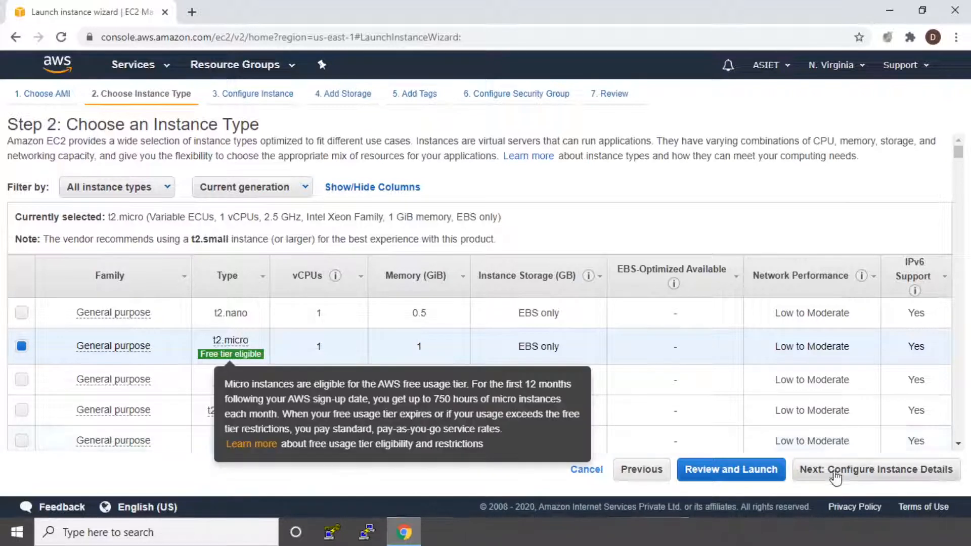
click(879, 476)
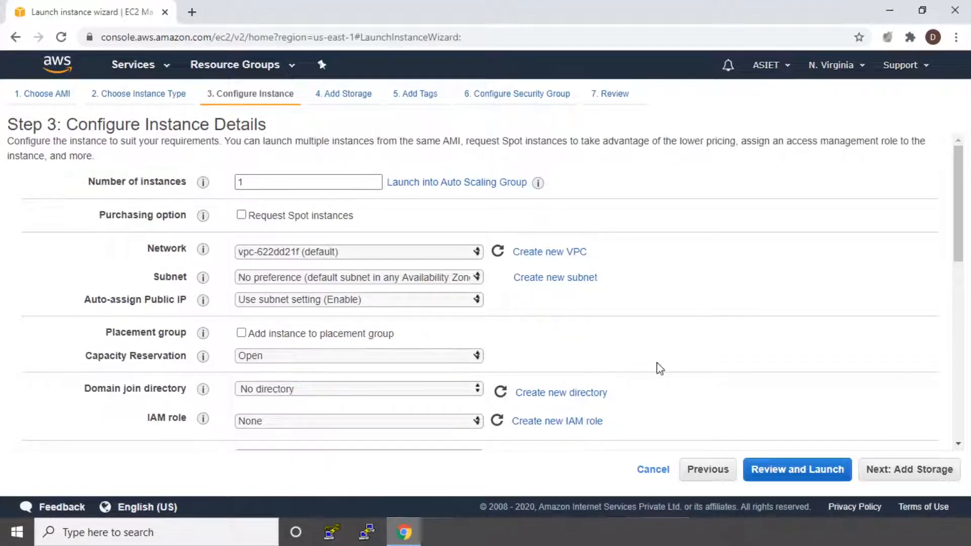
click(924, 477)
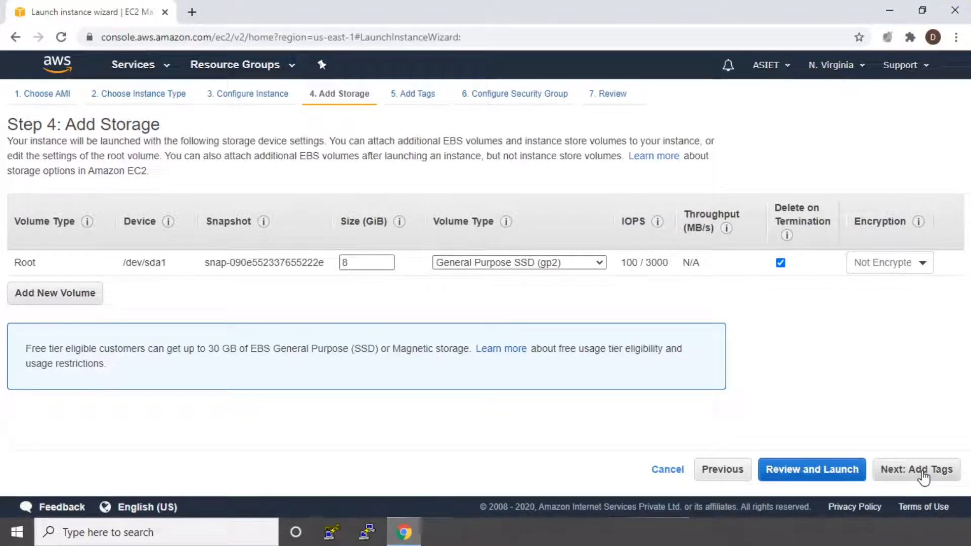
click(924, 476)
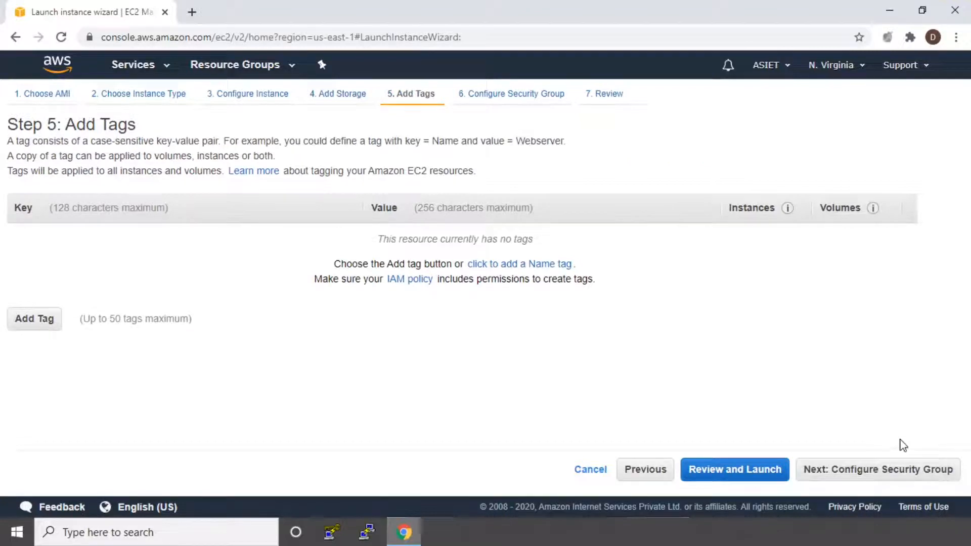
Add a tag with key Name and value MyWordPressWebSite, and proceed to the security group configuration.
click(31, 318)
text(Name)
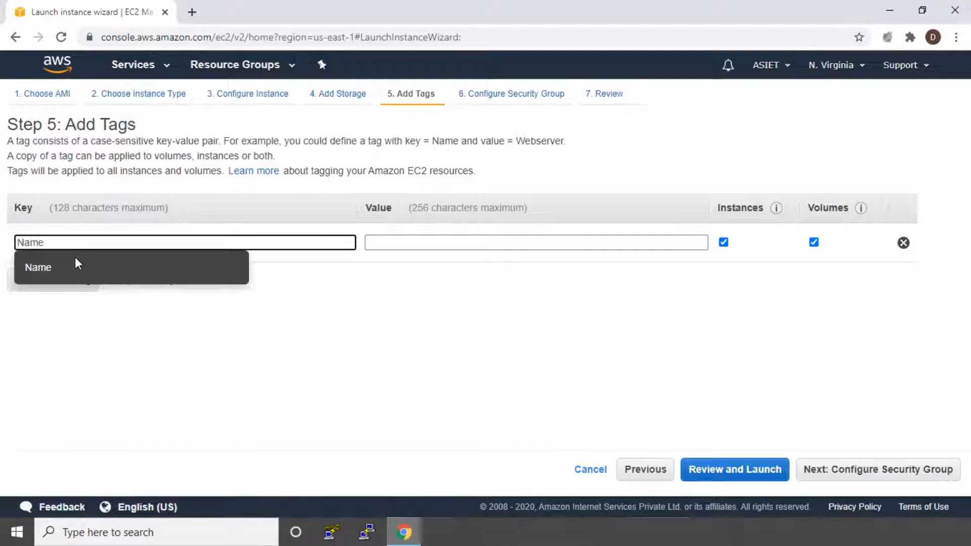
click(393, 240)
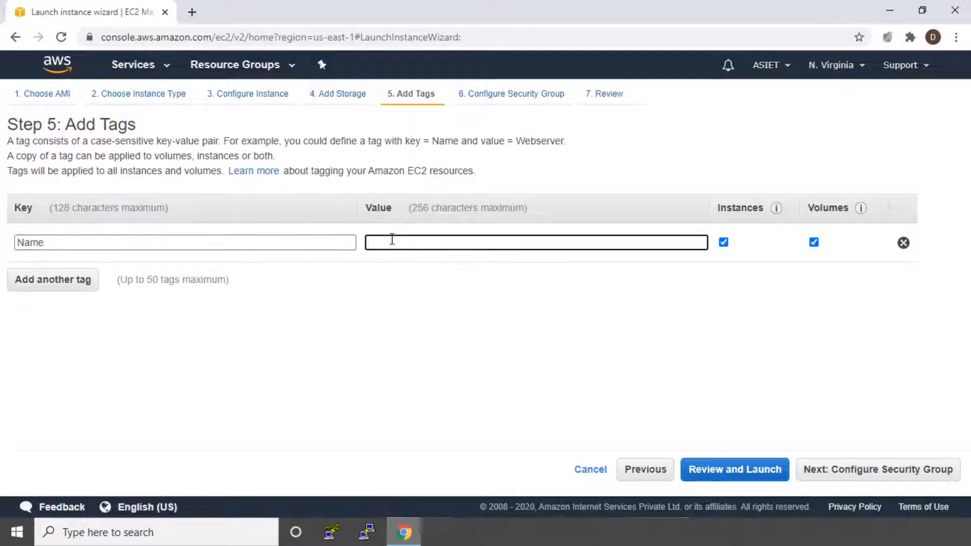
text(W)
text(ordPressWebSite)
click(370, 241)
text(My)
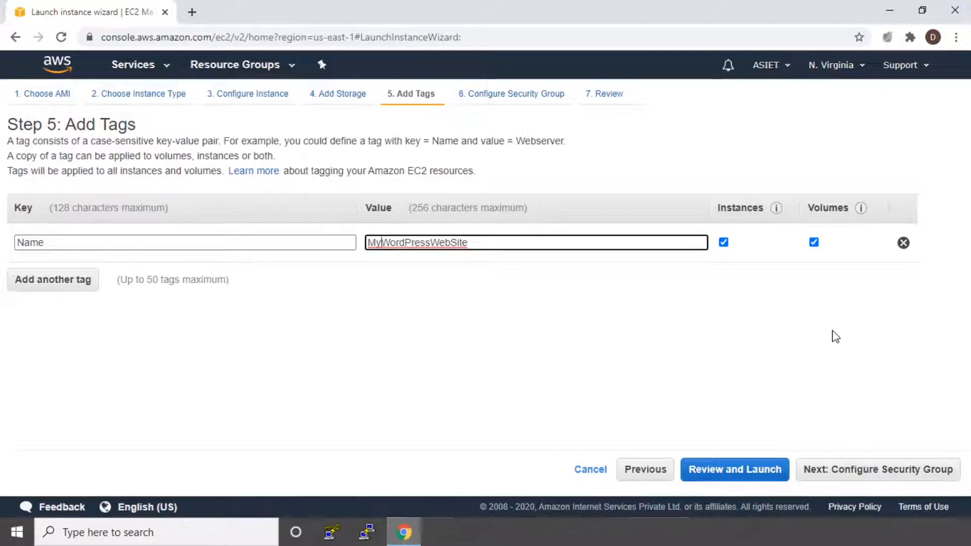
click(864, 470)
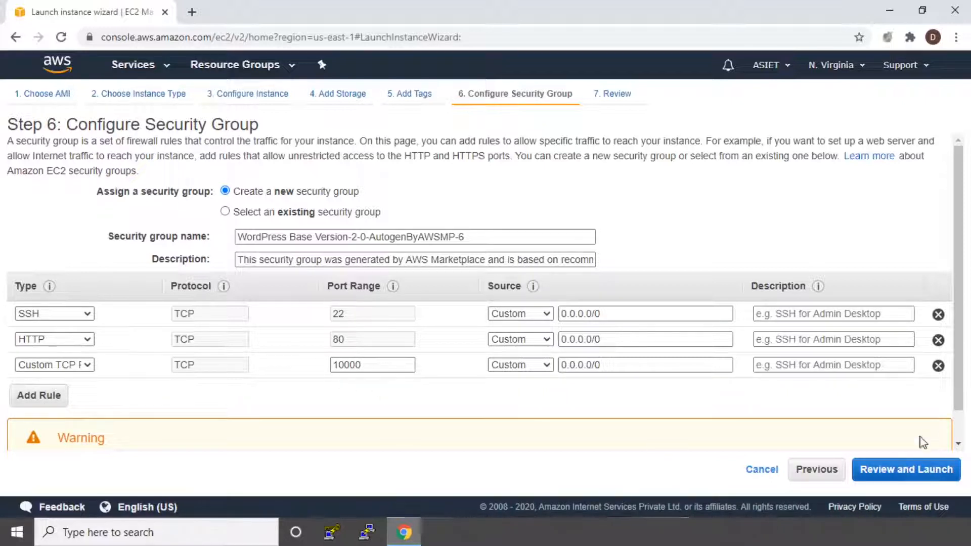
Accept the proposed security group rules and review the instance launch summary down to the tags.
click(914, 481)
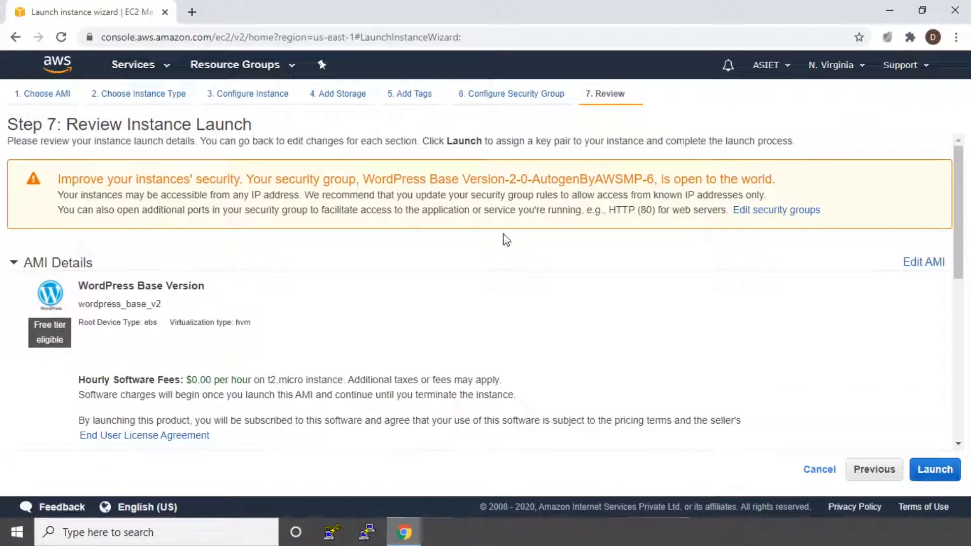
scroll(461, 303, down, 4)
scroll(460, 303, down, 3)
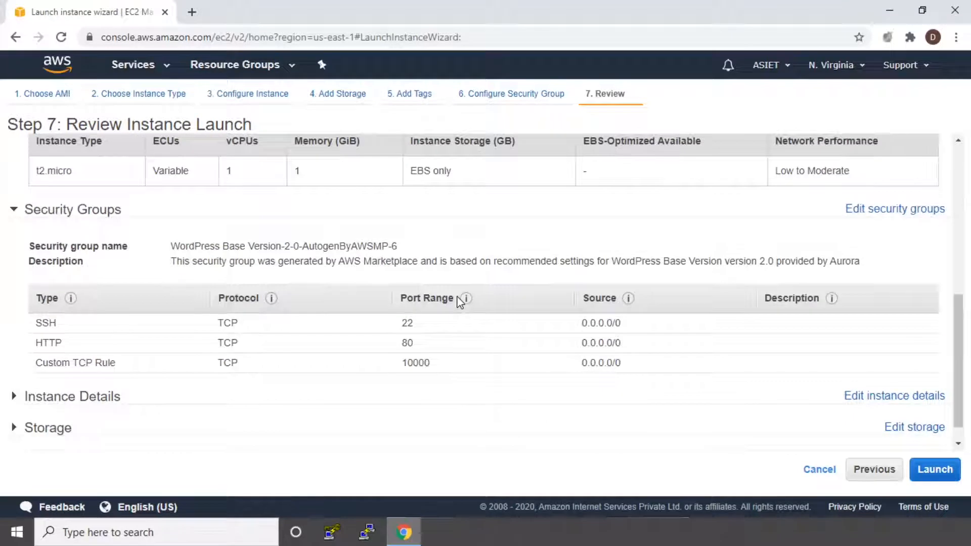
scroll(460, 302, down, 1)
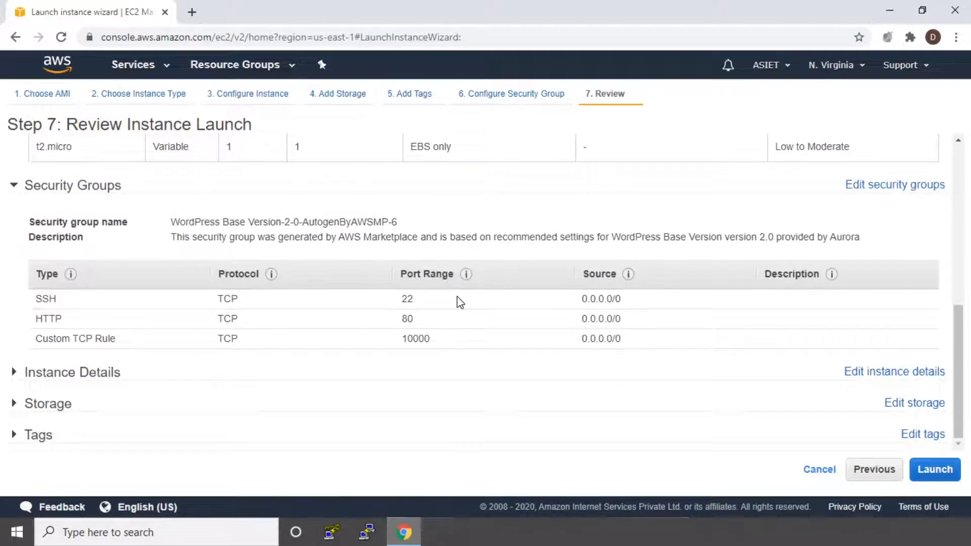
Start the launch and choose to create a new key pair named MyWordPressSite.
click(935, 473)
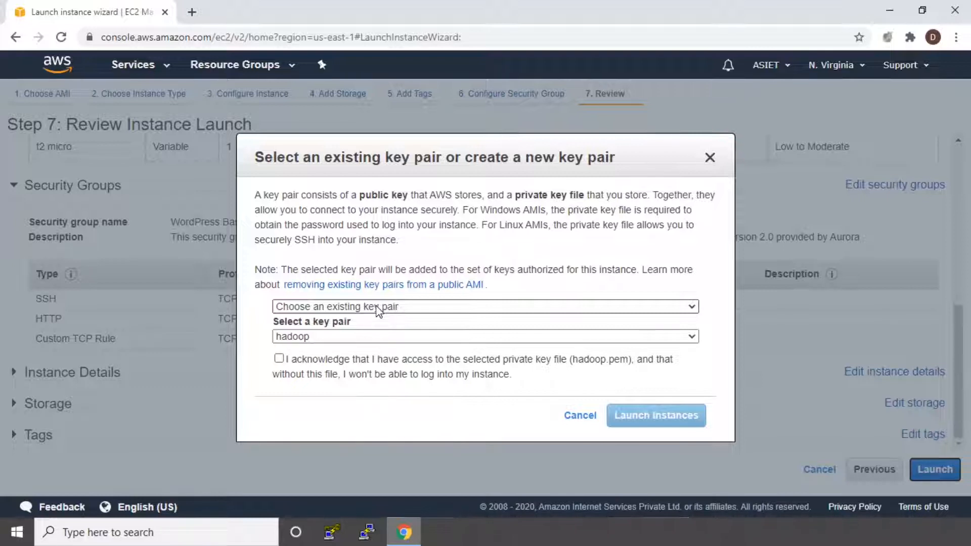
click(376, 306)
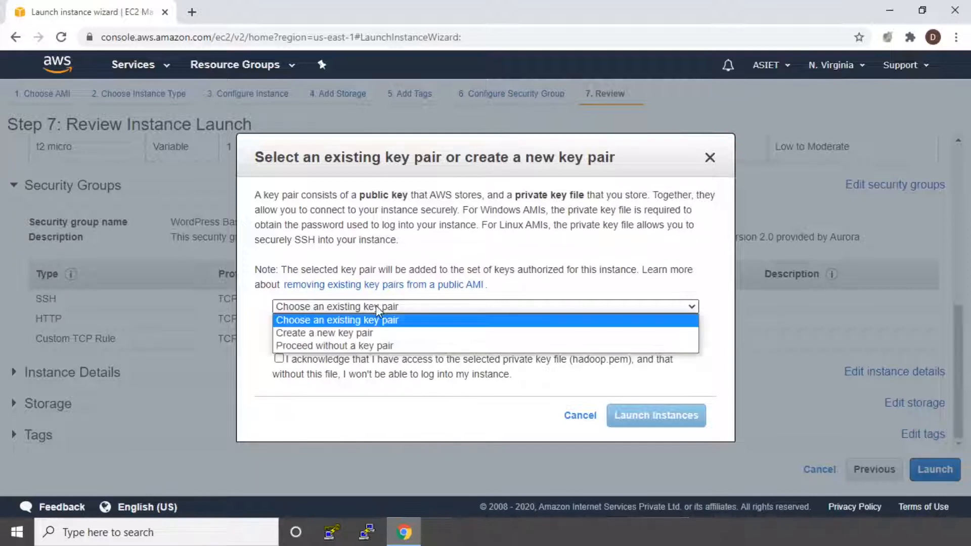
click(372, 333)
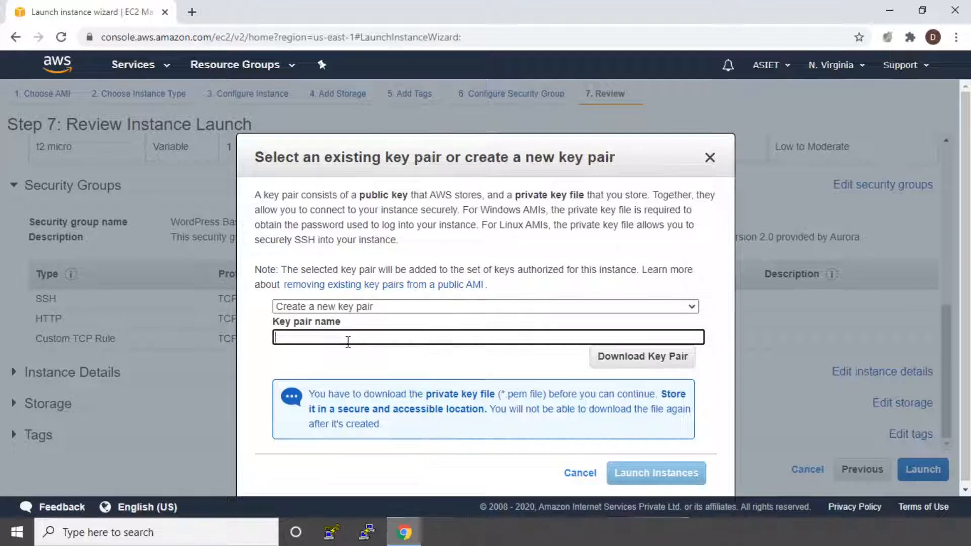
text(MyWor)
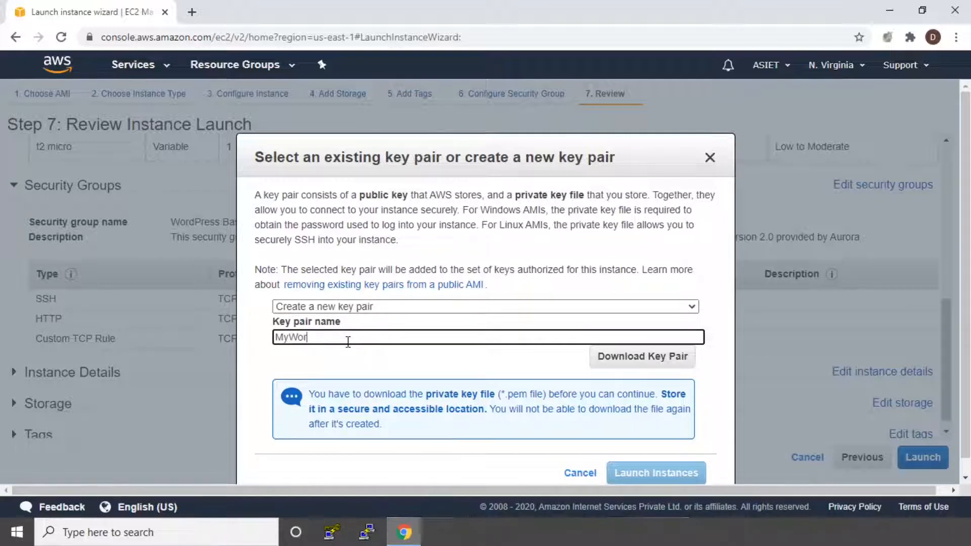
text(dPressSite)
Download the key pair to the Desktop as the PEM file MyWordPressSite, and launch the instance.
click(646, 363)
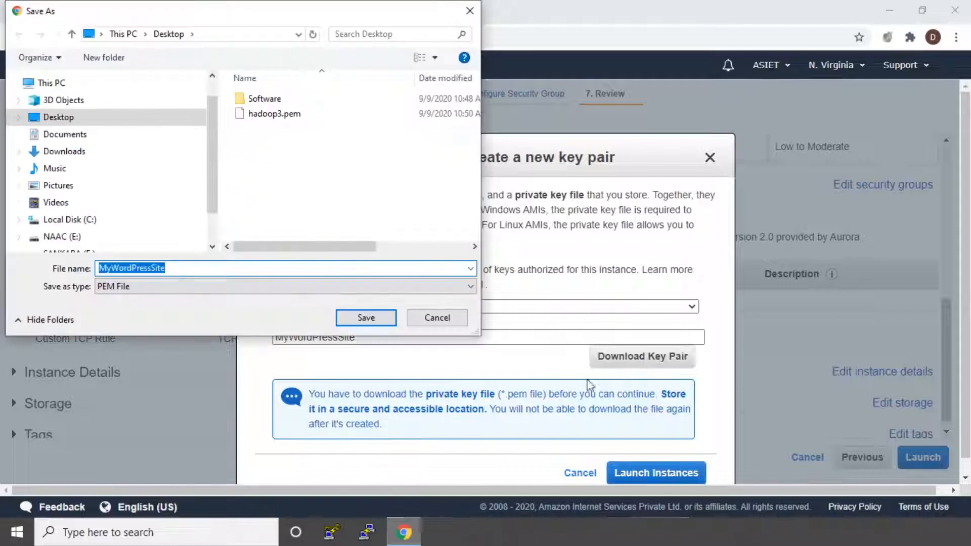
click(363, 319)
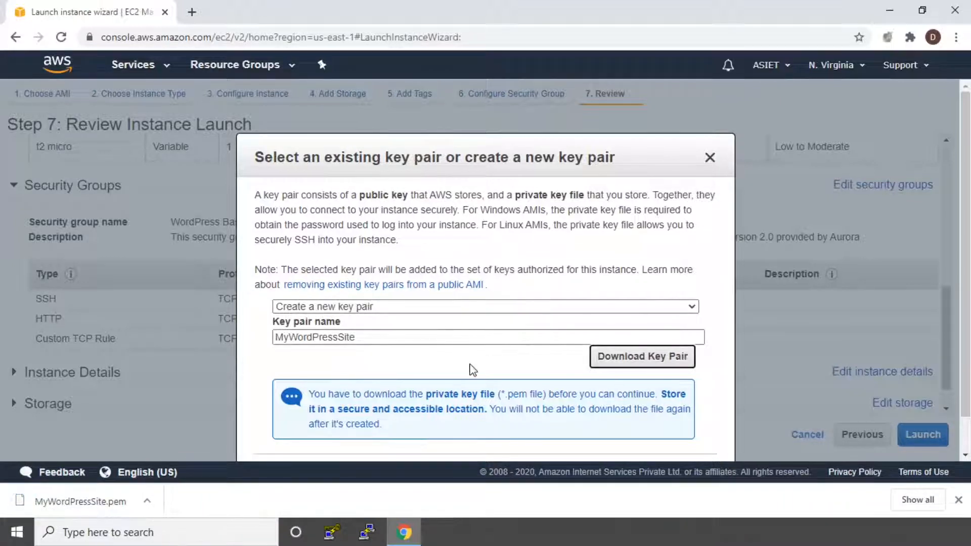
scroll(202, 314, down, 1)
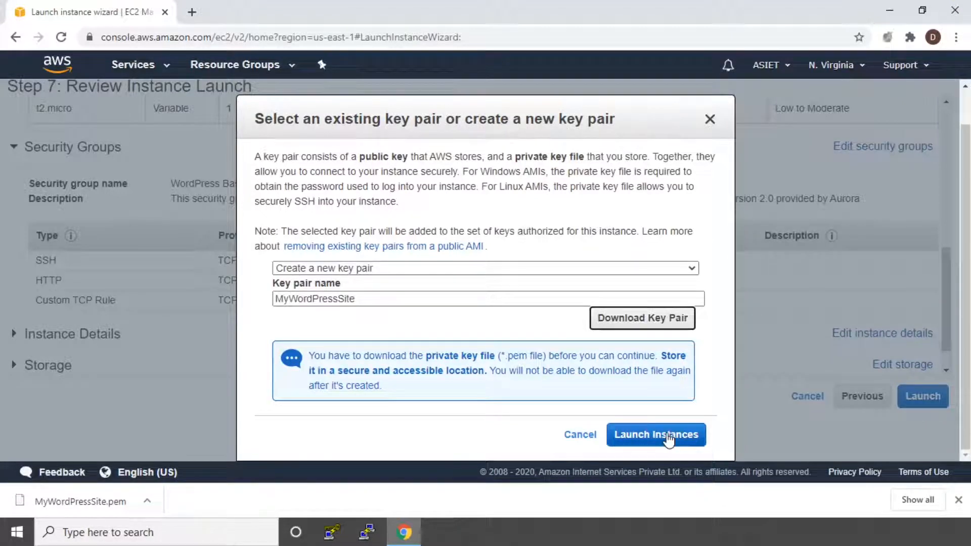
click(641, 437)
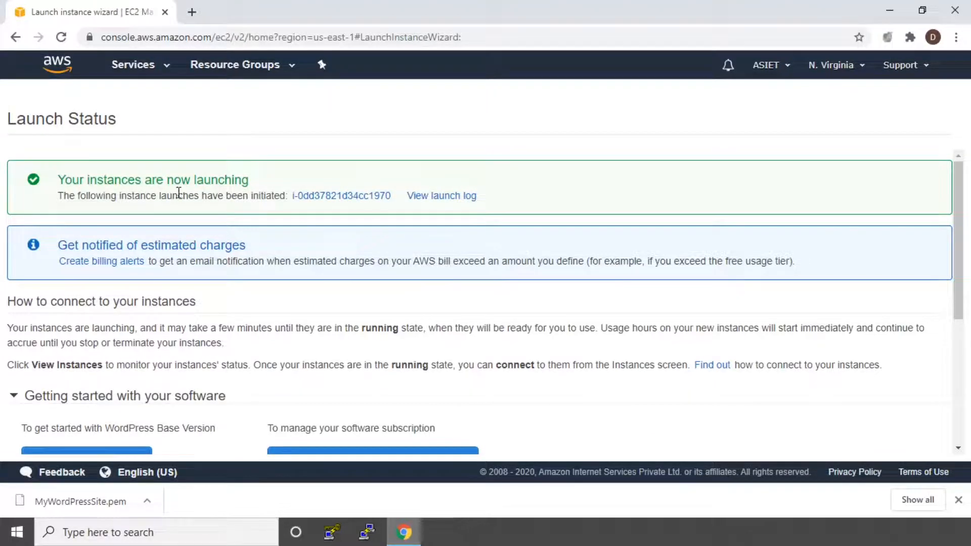
Open the list of instances from the launch status page and show the description of the MyWordPressWebSite instance.
scroll(825, 382, down, 5)
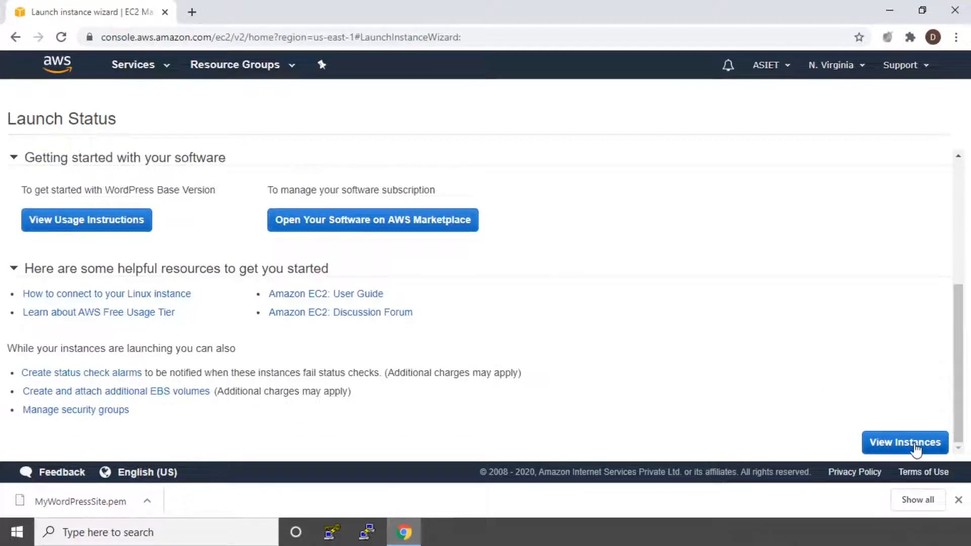
click(917, 448)
scroll(356, 189, down, 1)
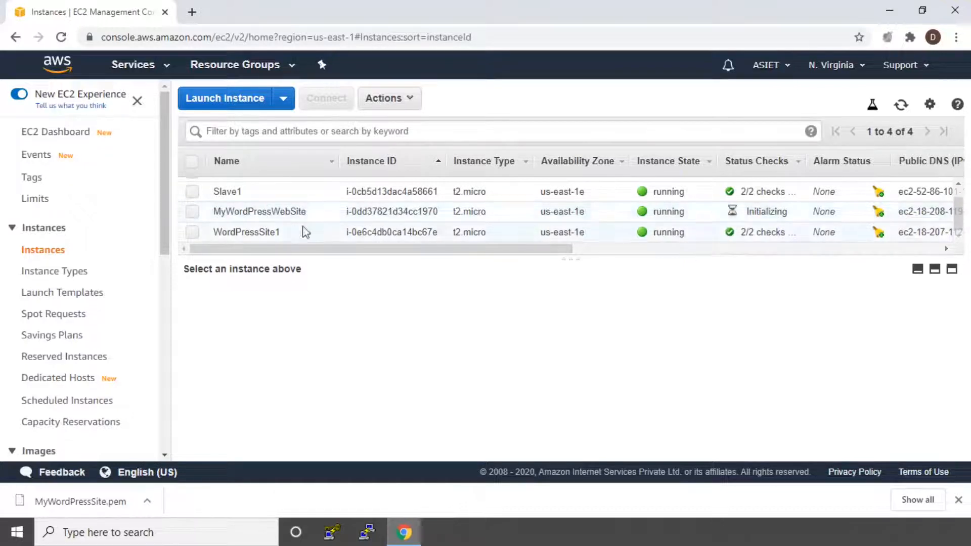
click(201, 212)
click(200, 213)
click(201, 213)
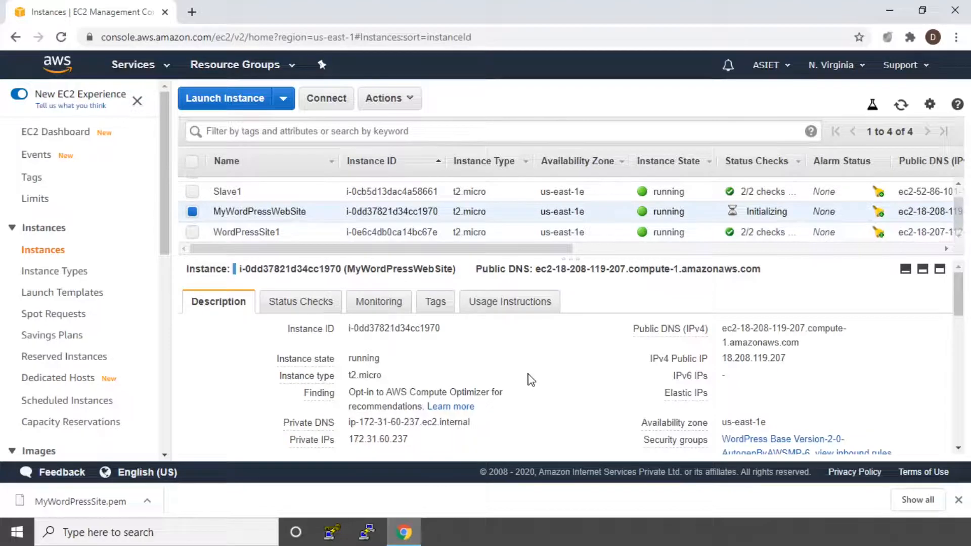
scroll(531, 379, down, 3)
scroll(531, 380, up, 3)
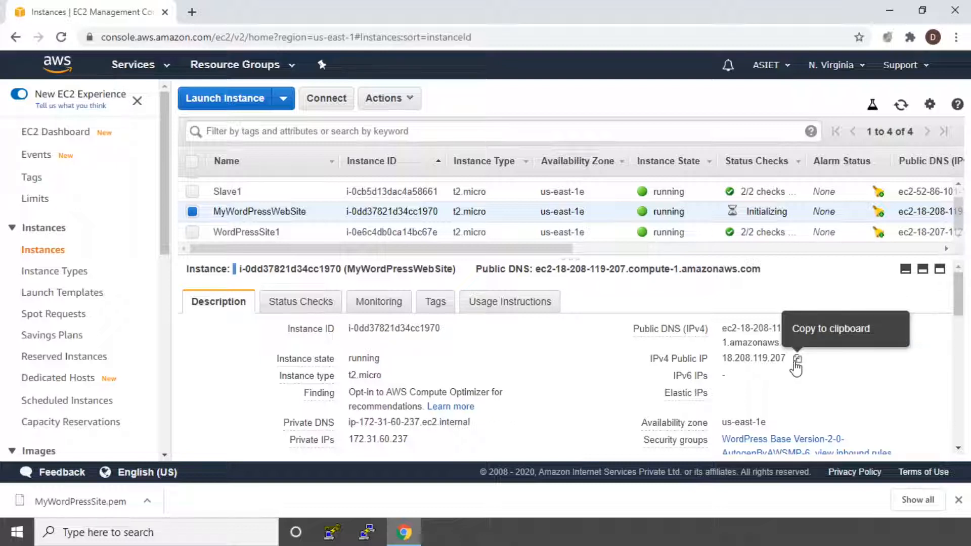
Copy the instance's IPv4 public IP, 18.208.119.207, and open that address in a new browser tab.
click(798, 359)
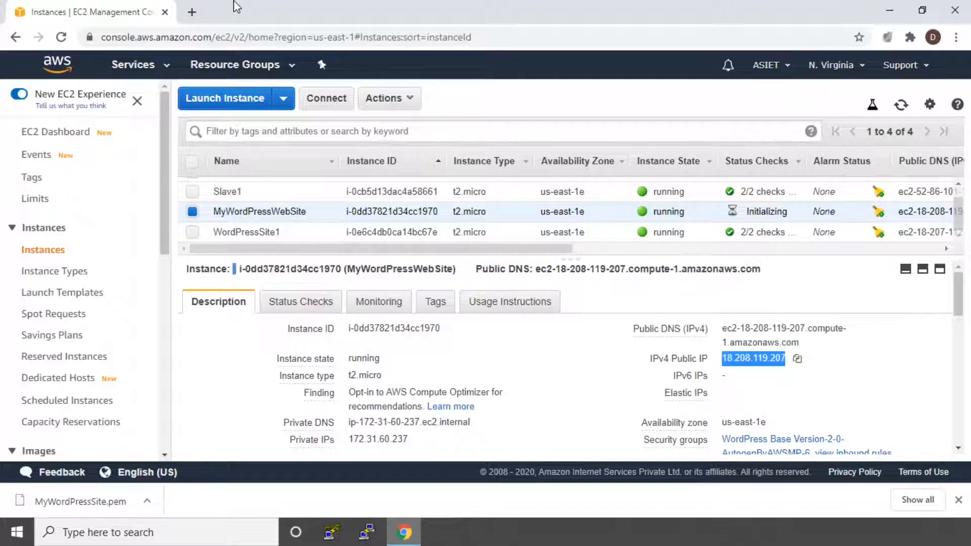
click(195, 13)
click(197, 33)
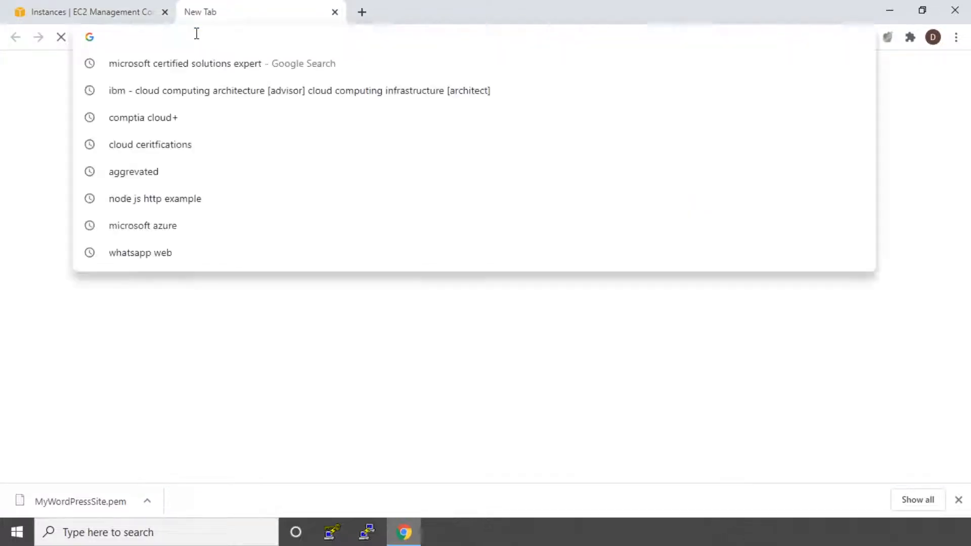
key(ctrl+v)
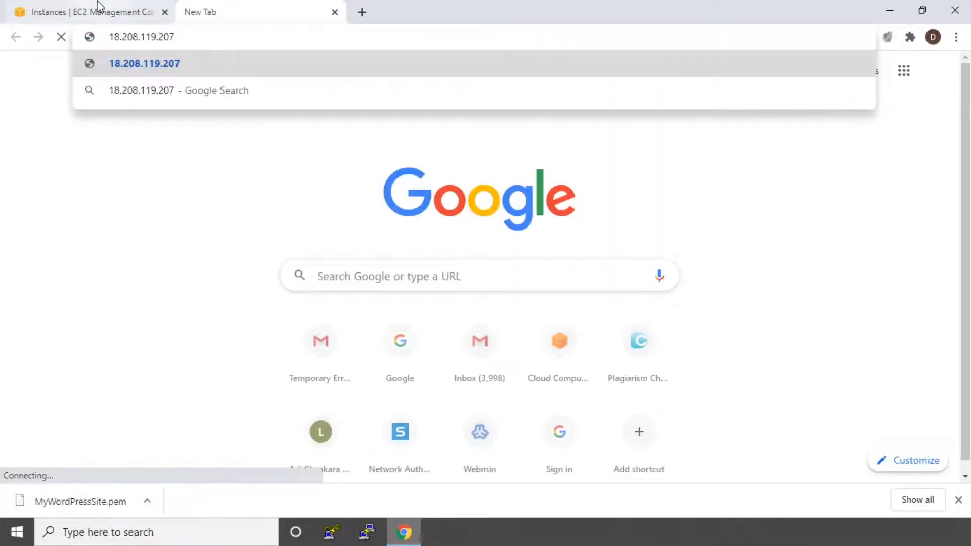
click(99, 8)
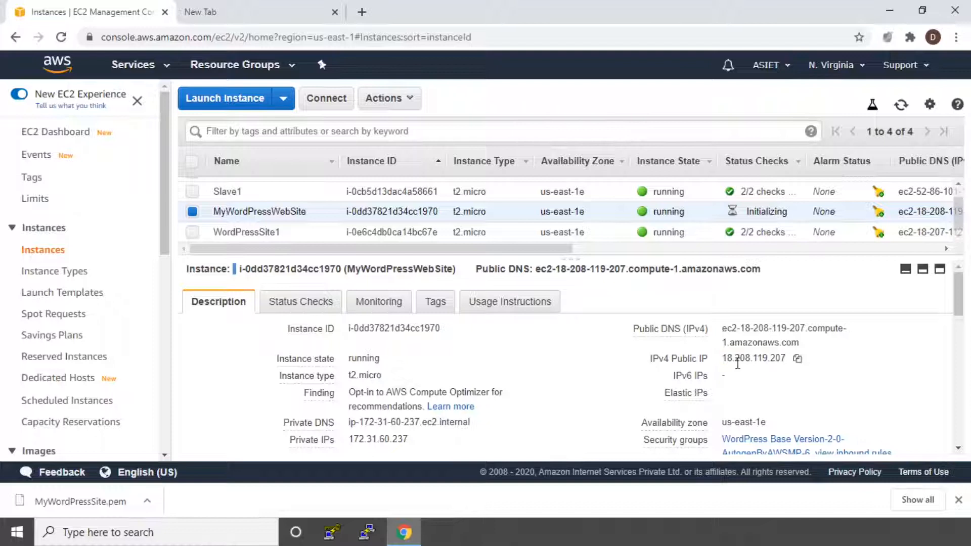
click(283, 8)
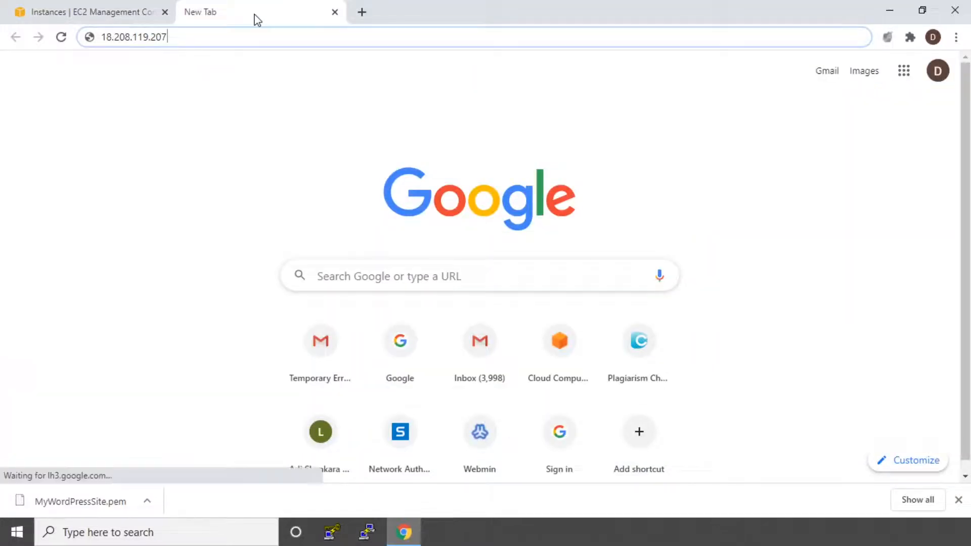
key(Return)
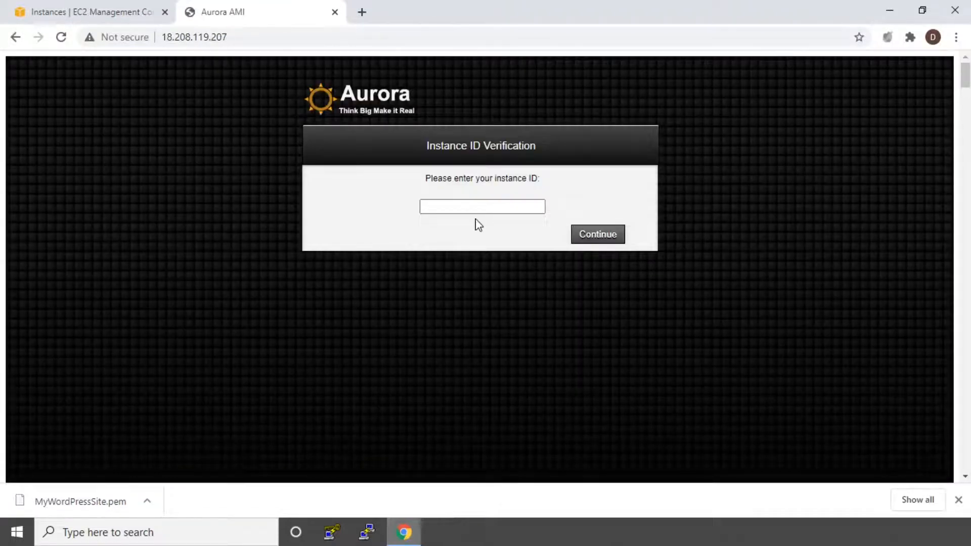
Copy the instance ID of MyWordPressWebSite from the EC2 console and submit it on the Aurora Instance ID Verification page.
click(87, 8)
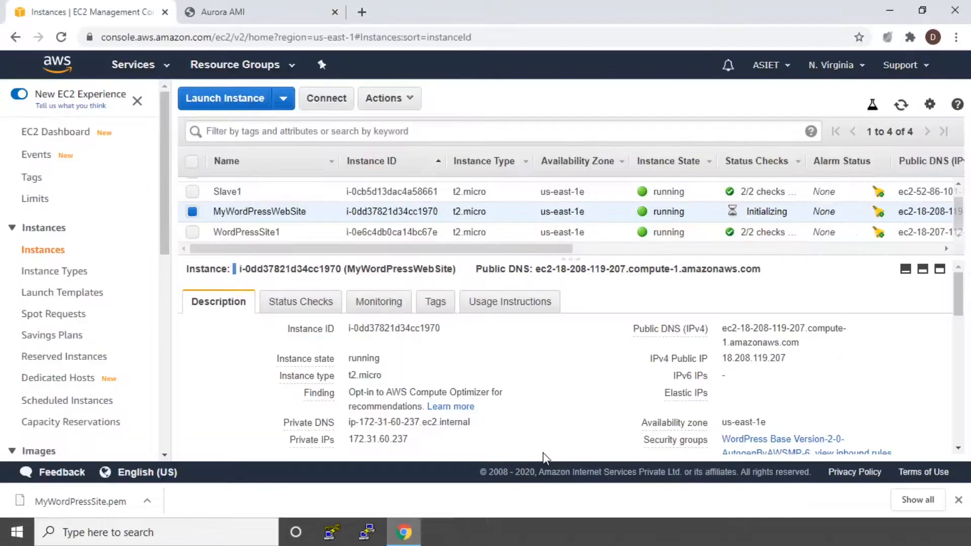
click(452, 328)
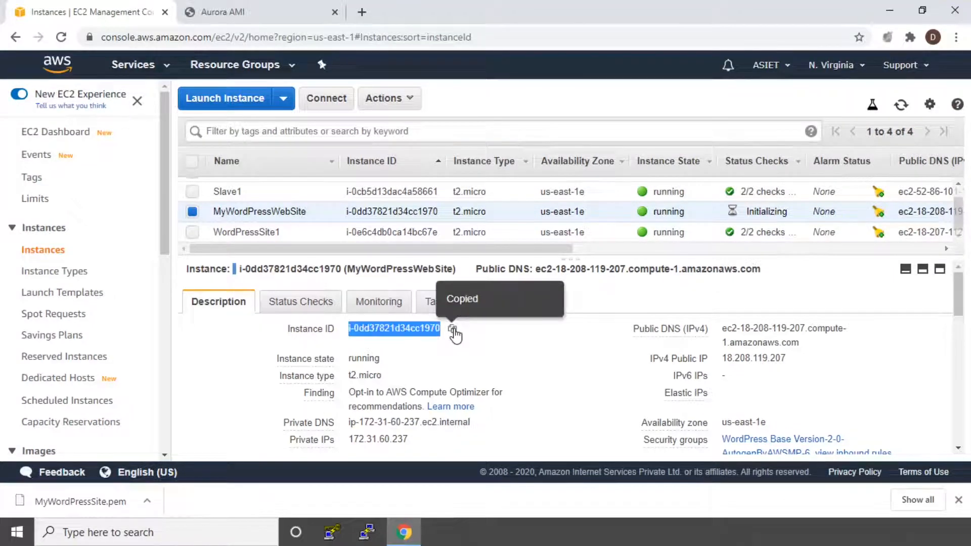
key(ctrl+Tab)
click(489, 205)
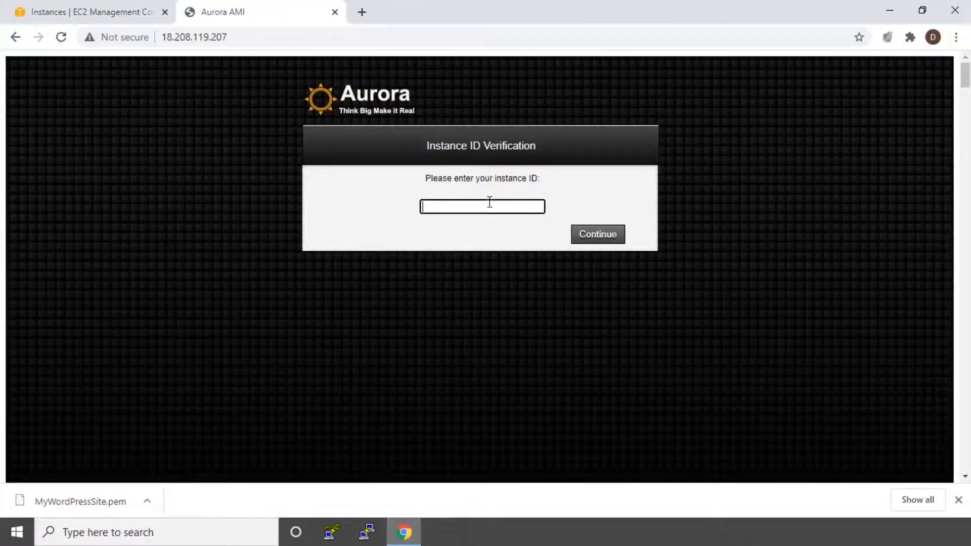
key(ctrl+v)
click(596, 232)
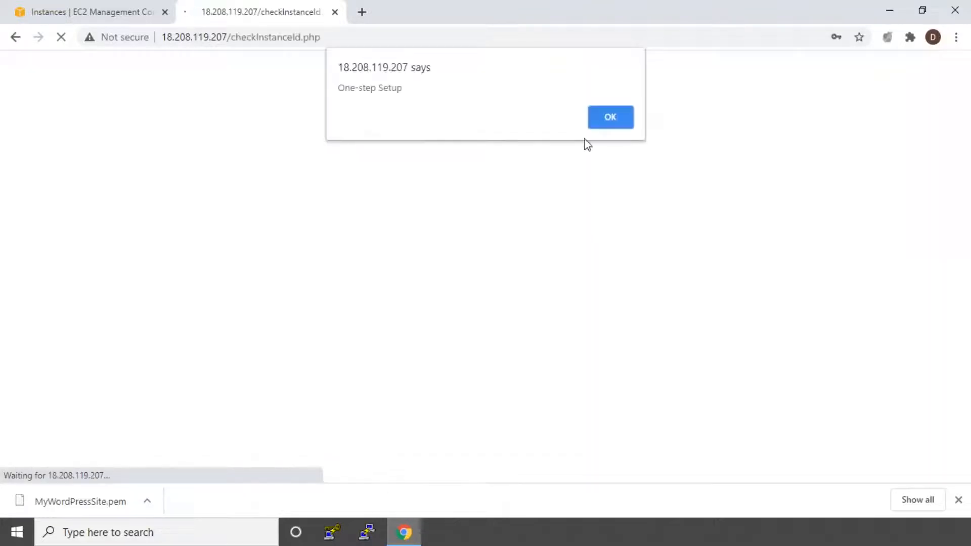
Accept the One-step Setup, decline saving the password in the browser, and skip the optional Webmin and MySQL passwords.
click(613, 125)
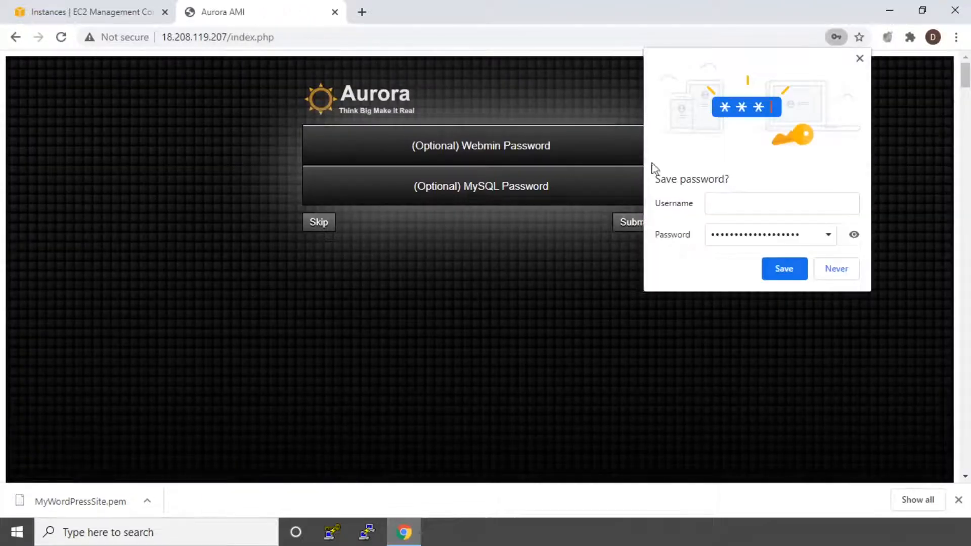
click(842, 272)
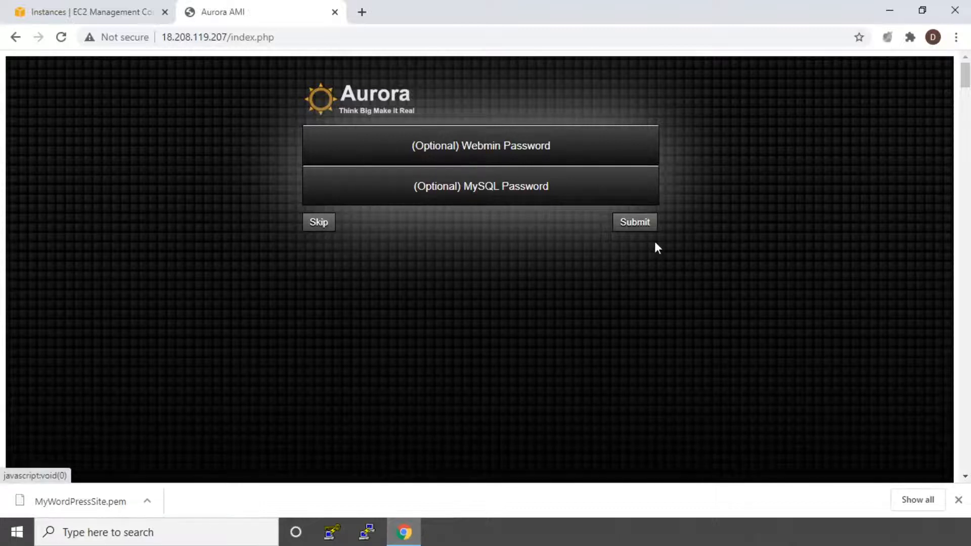
click(314, 224)
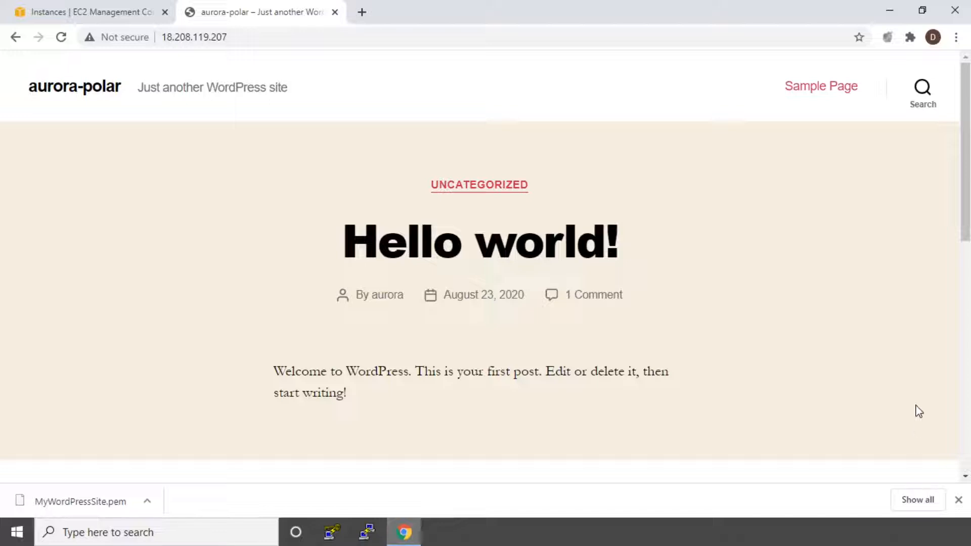
click(361, 12)
click(297, 10)
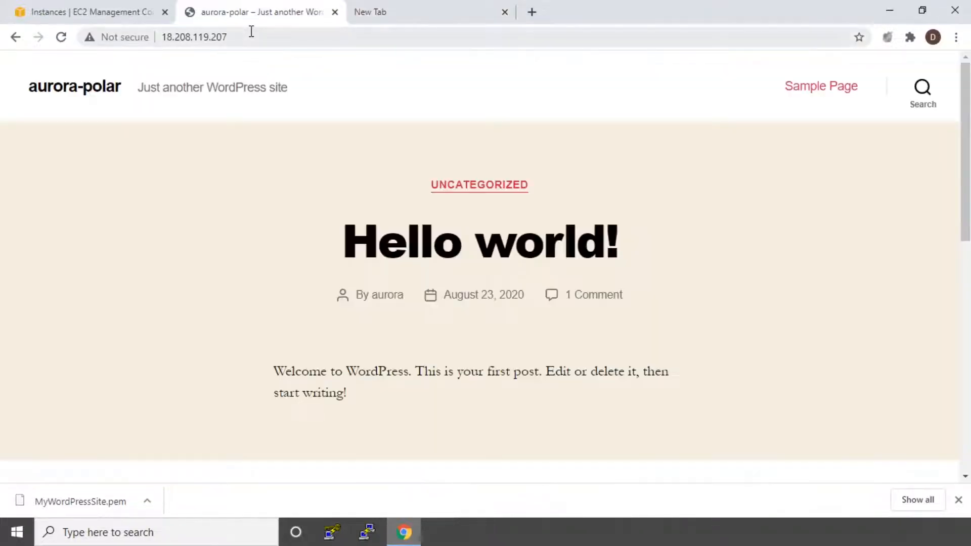
click(252, 34)
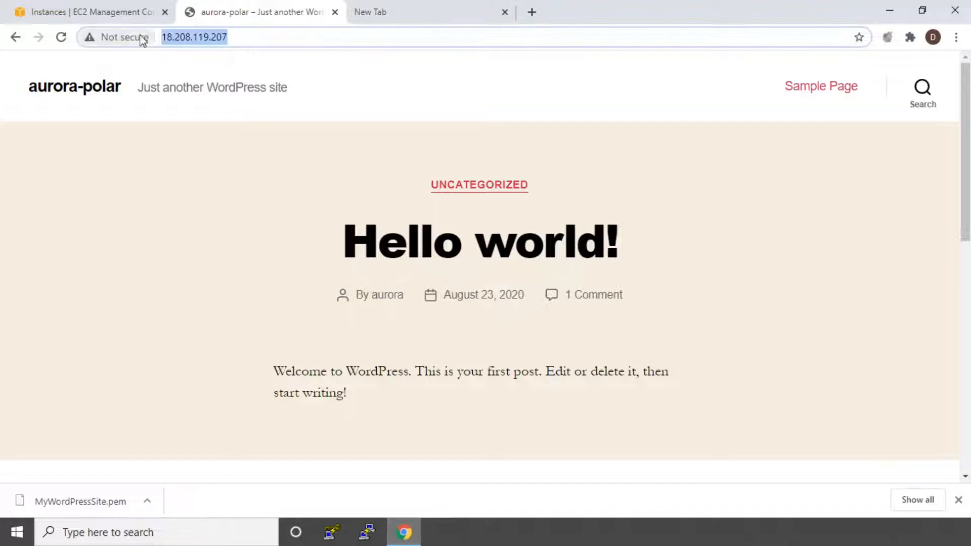
click(361, 12)
click(359, 37)
key(ctrl+v)
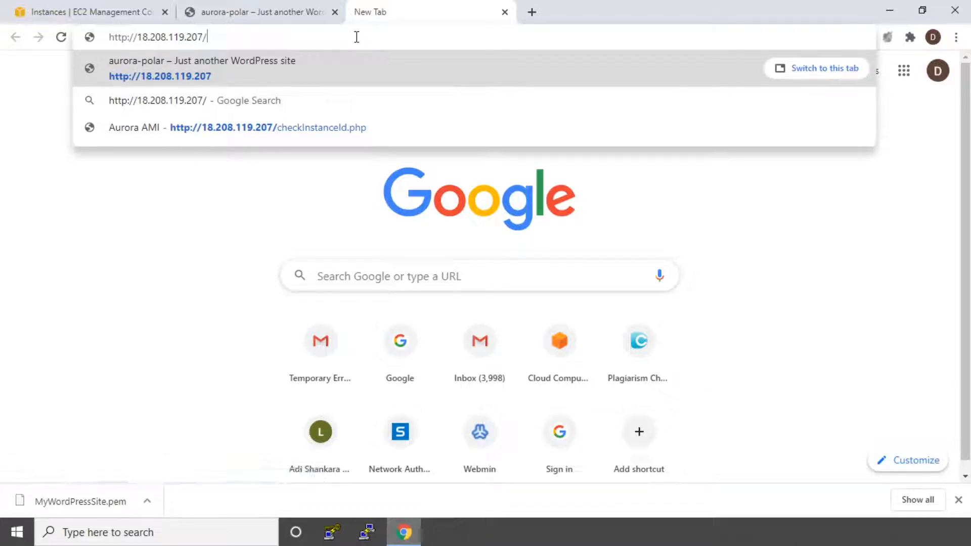
text(wp-)
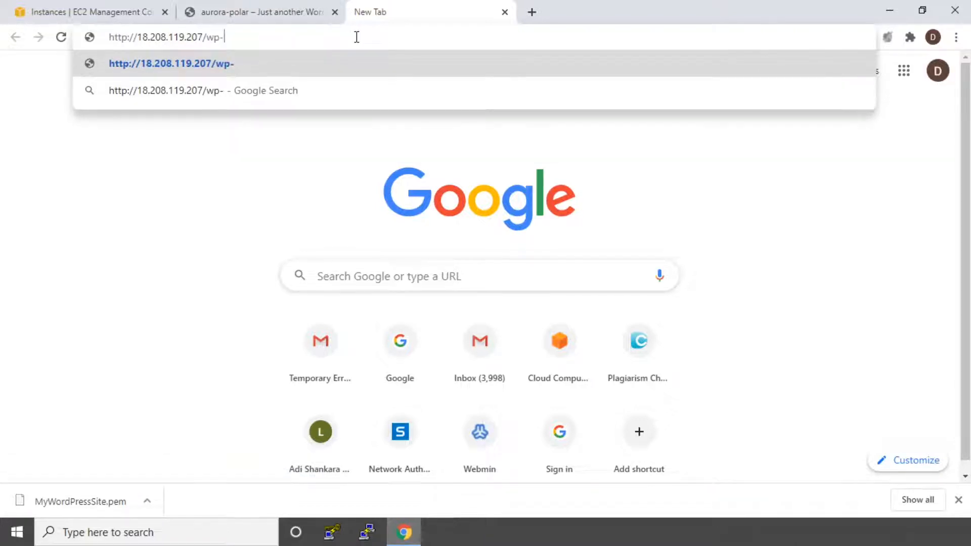
text(login.php)
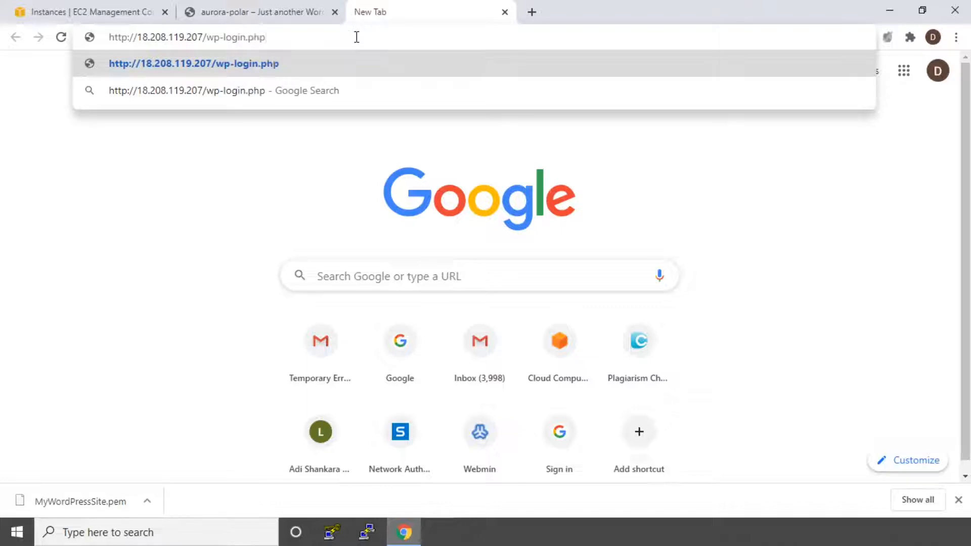
key(Return)
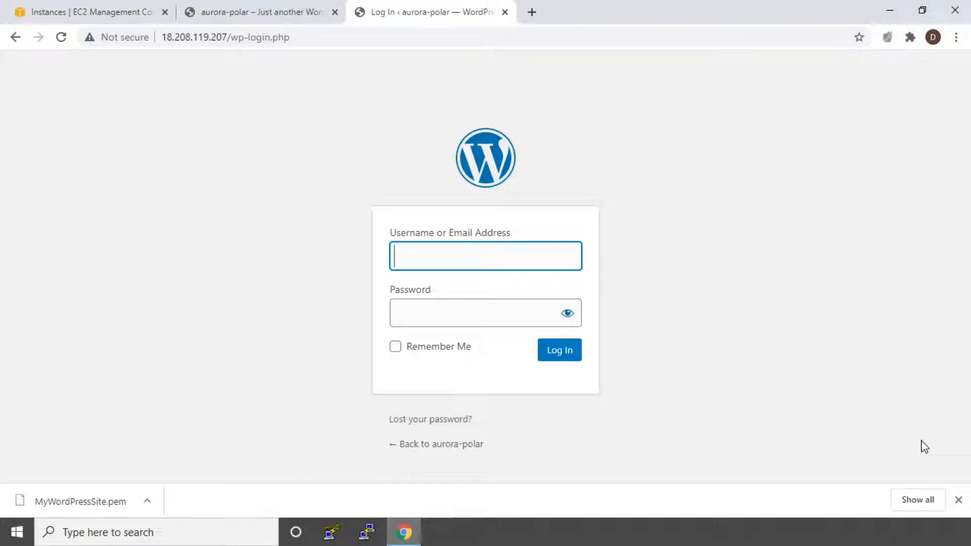
Try to log in to WordPress with username aurora and the instance ID copied from the EC2 console as the password.
text(aurora)
click(431, 310)
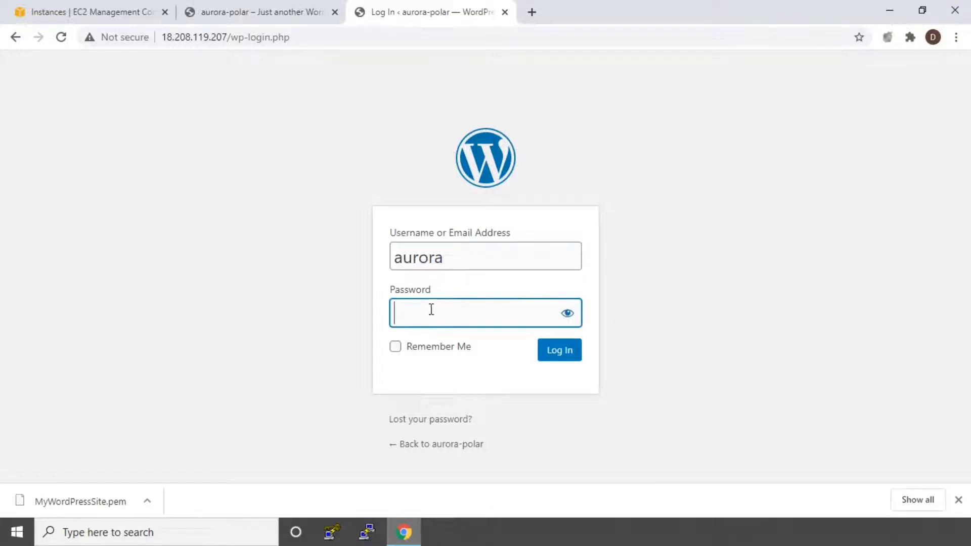
click(83, 7)
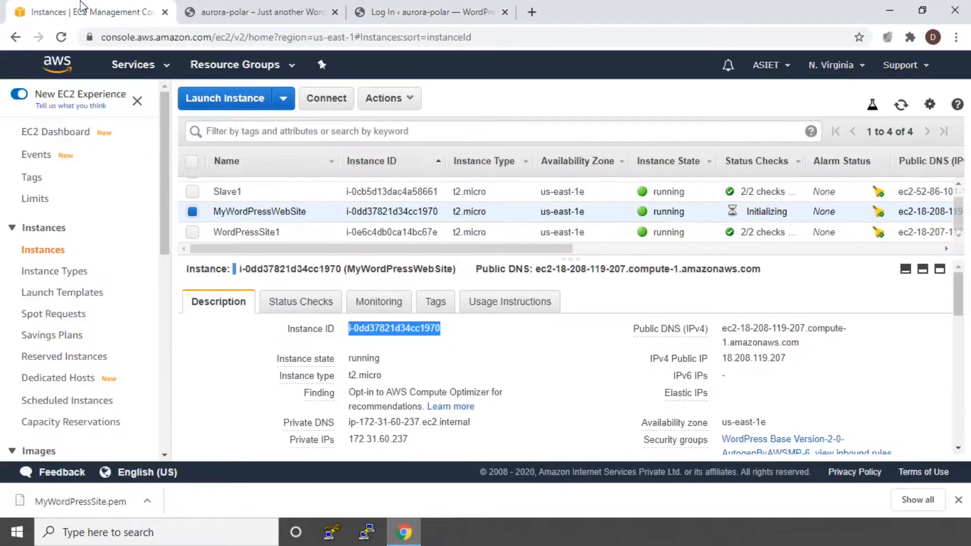
click(451, 330)
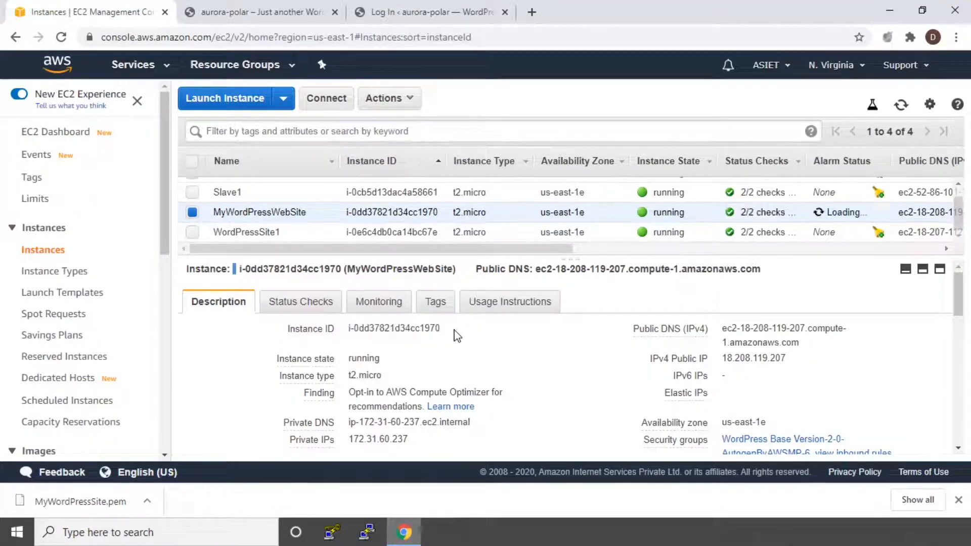
click(452, 331)
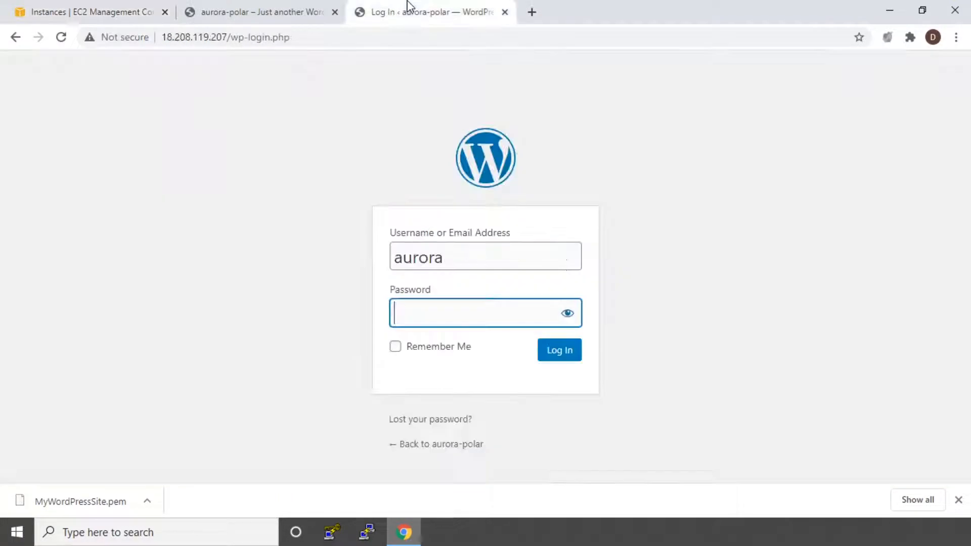
click(400, 12)
key(ctrl+v)
click(566, 357)
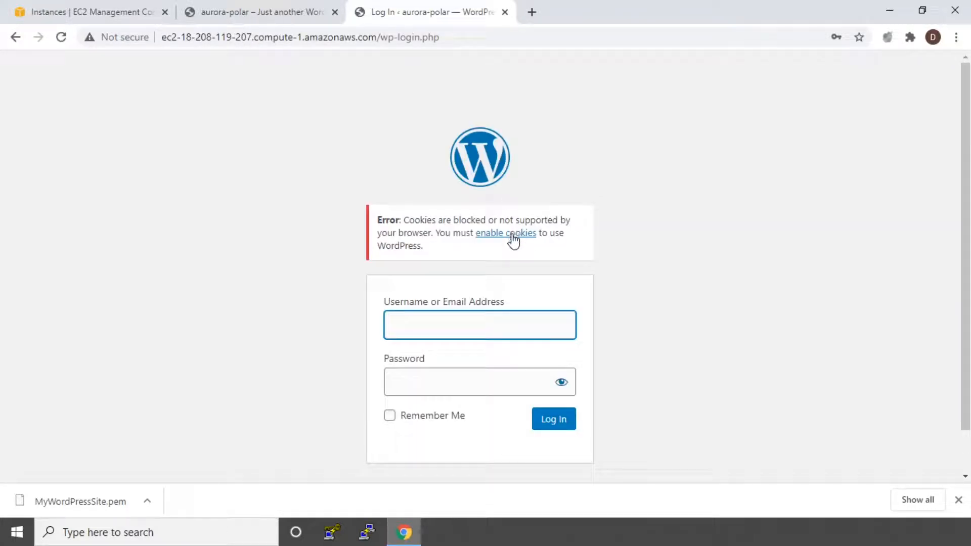
Check the Cookies and other site data options in the browser settings, and return to the WordPress login page.
click(954, 37)
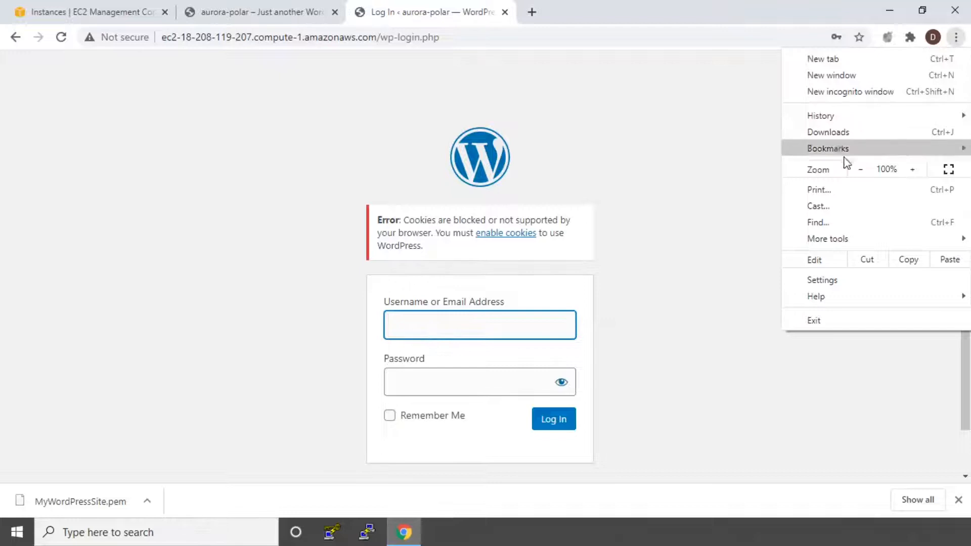
click(820, 281)
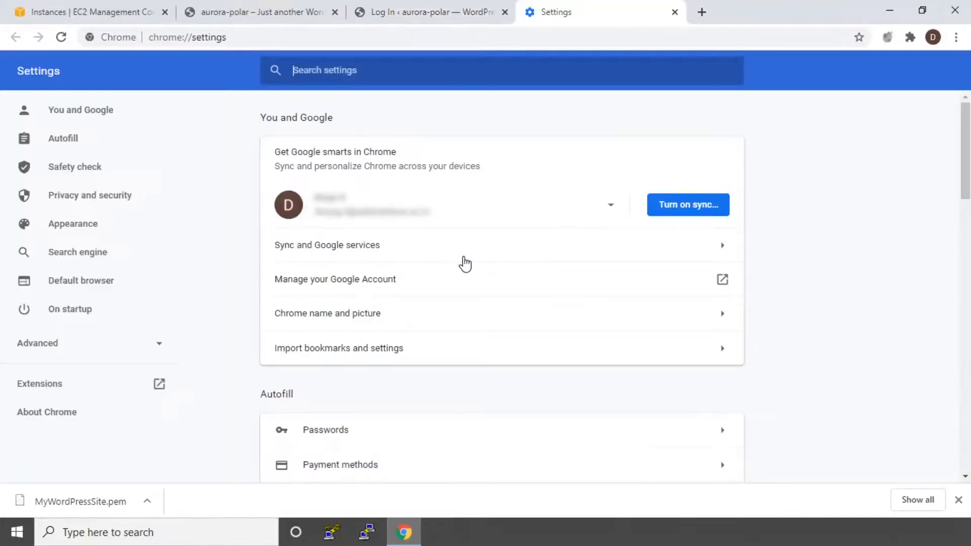
scroll(465, 263, down, 6)
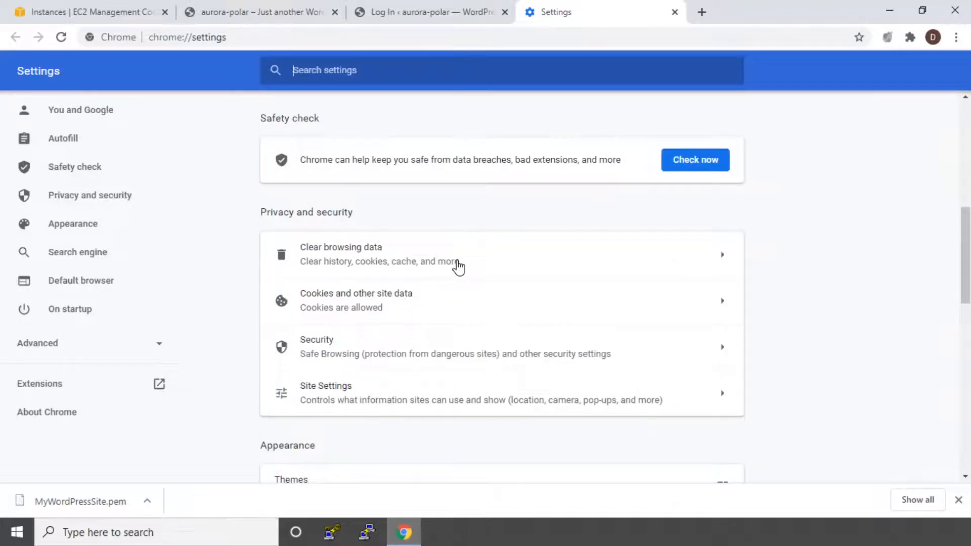
click(405, 301)
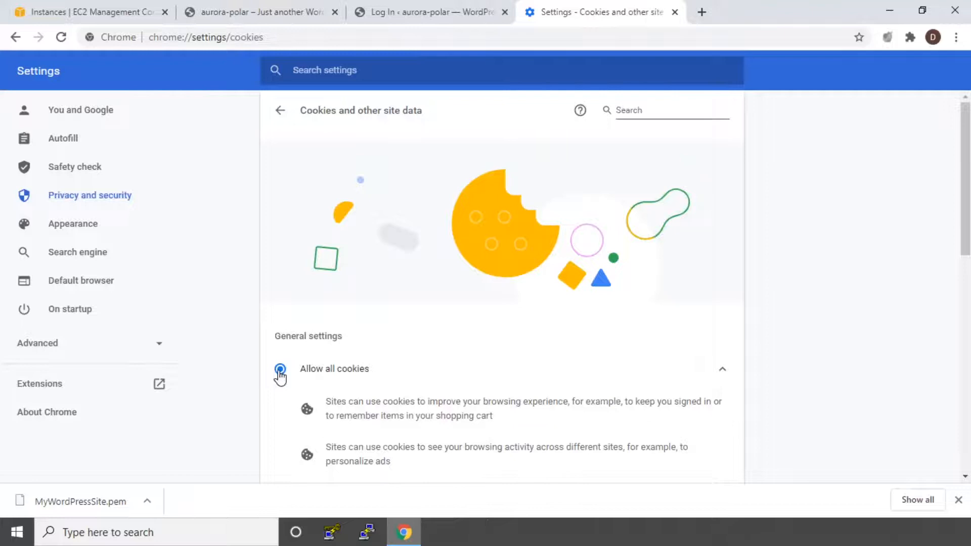
scroll(279, 377, down, 1)
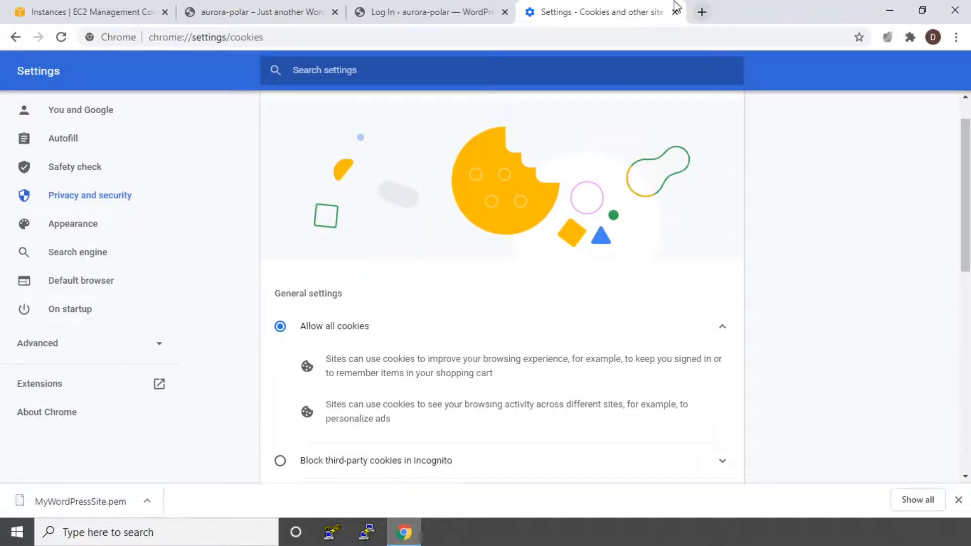
click(676, 7)
Log in to WordPress with username aurora and the copied instance ID as the password, and decline saving the password in the browser.
text(aur)
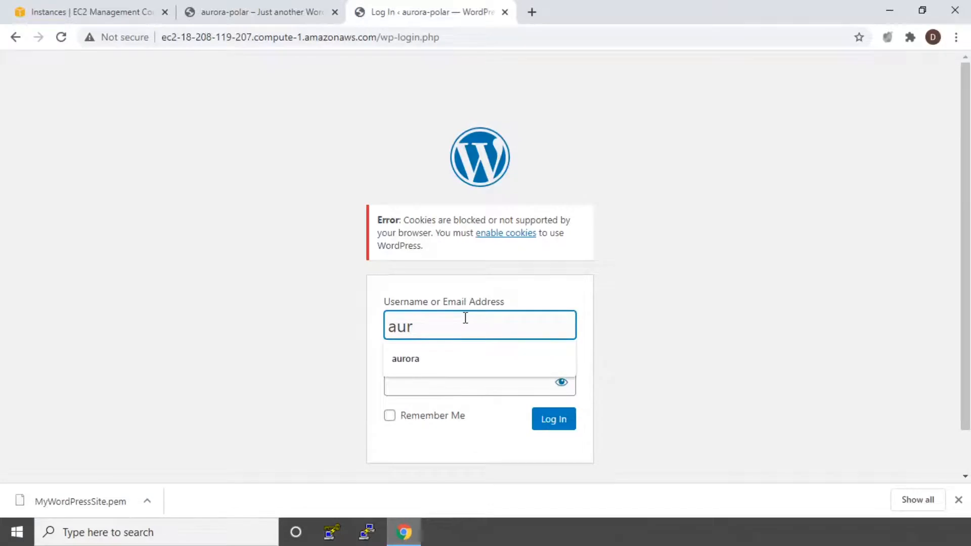
text(ora)
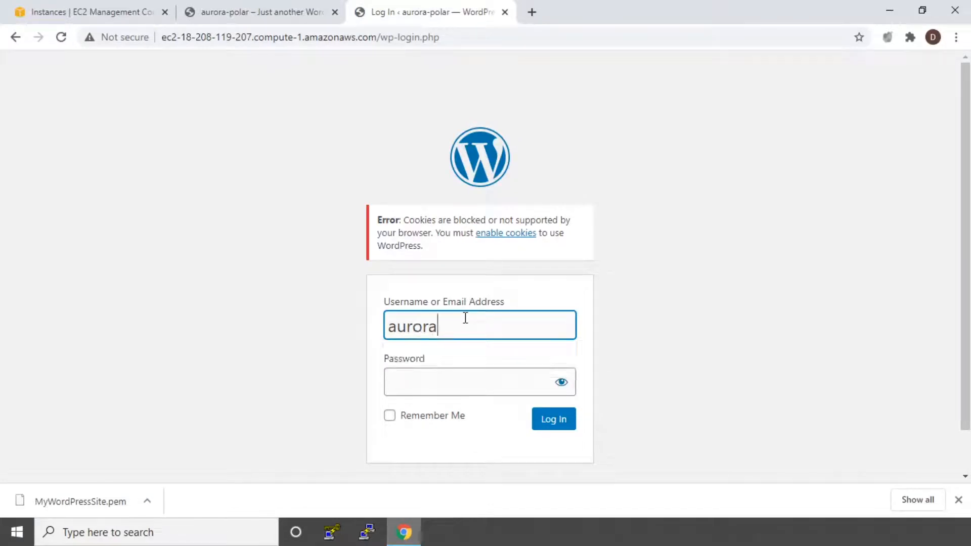
right_click(435, 380)
click(472, 267)
click(554, 428)
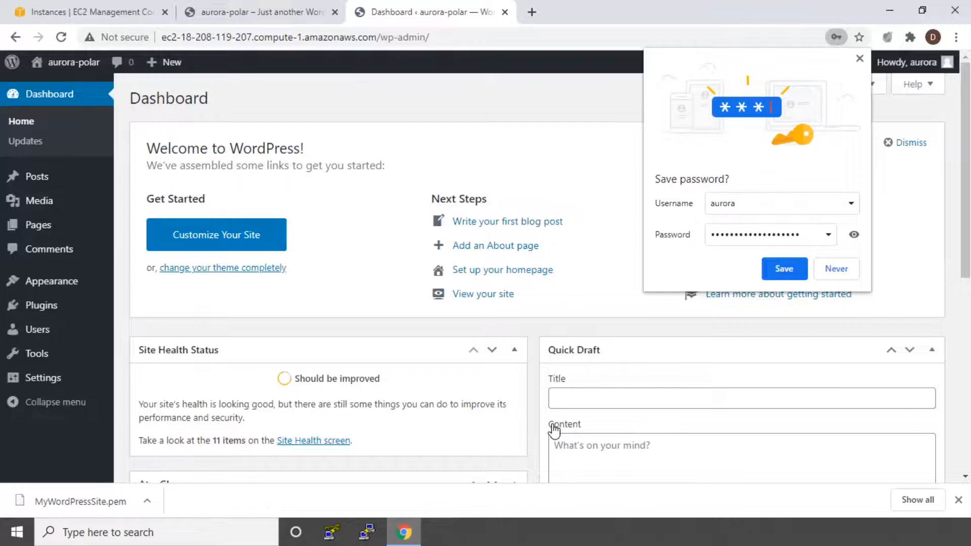
click(836, 269)
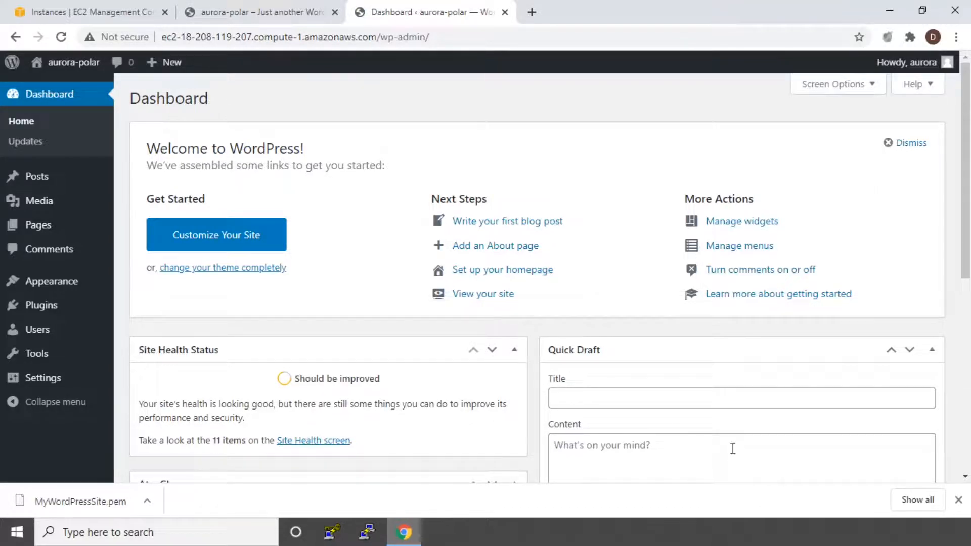
Open the site customizer and look over the Site Identity and Colors settings.
click(200, 236)
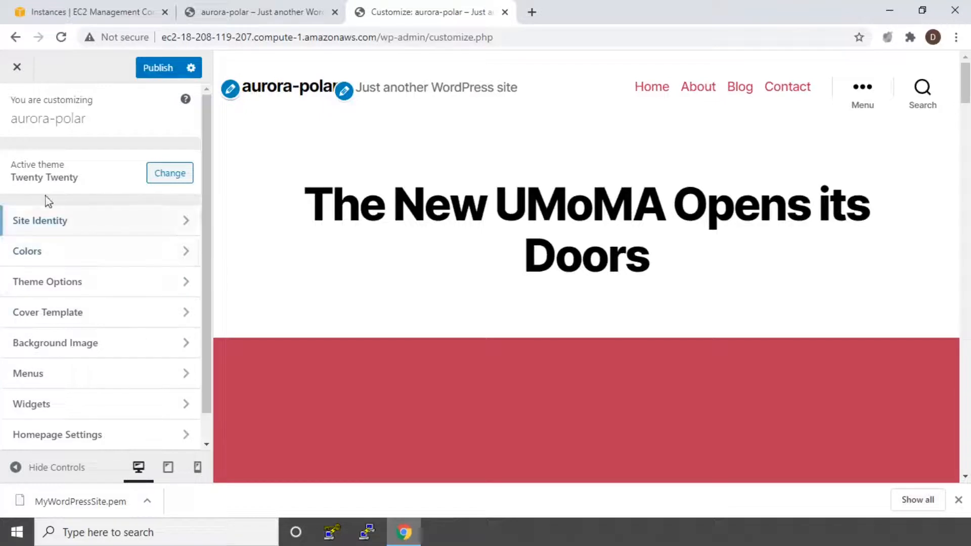
click(87, 223)
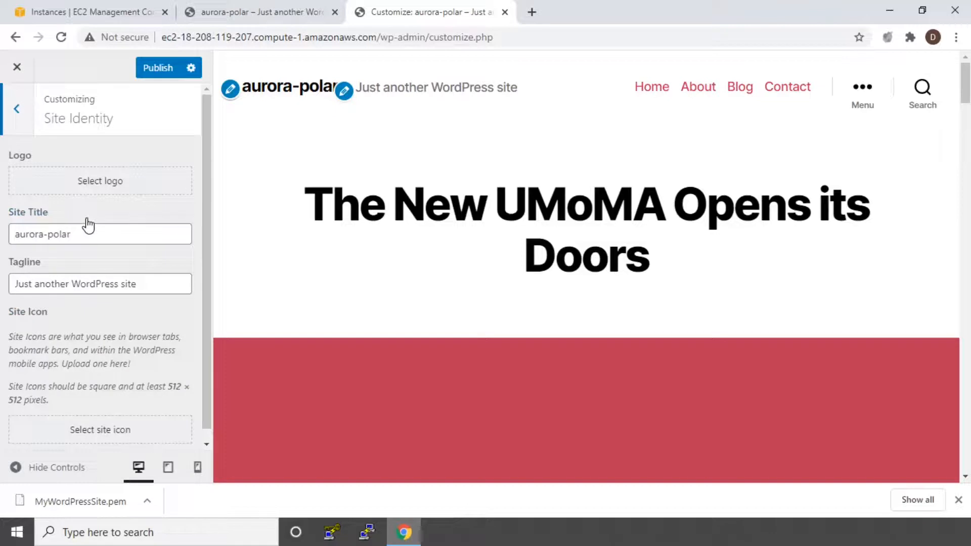
click(13, 114)
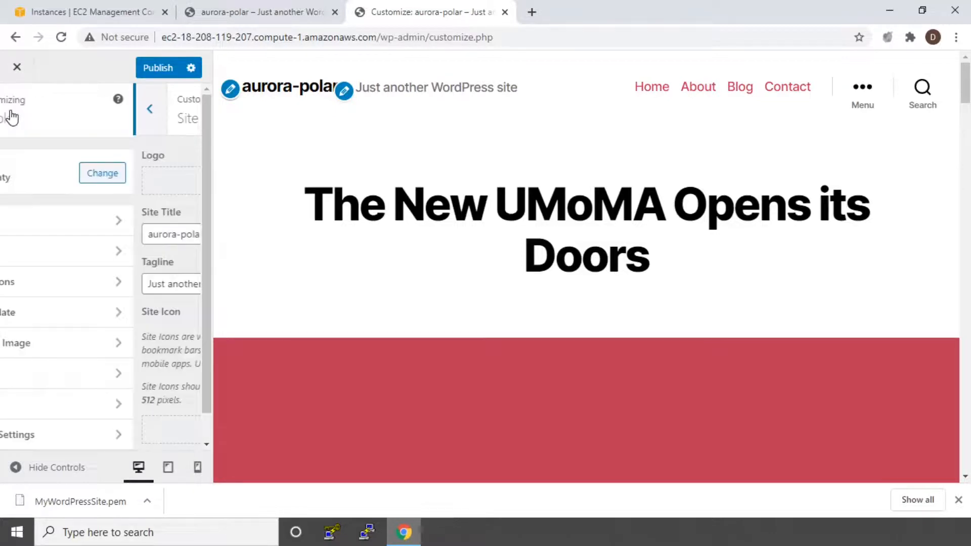
click(55, 254)
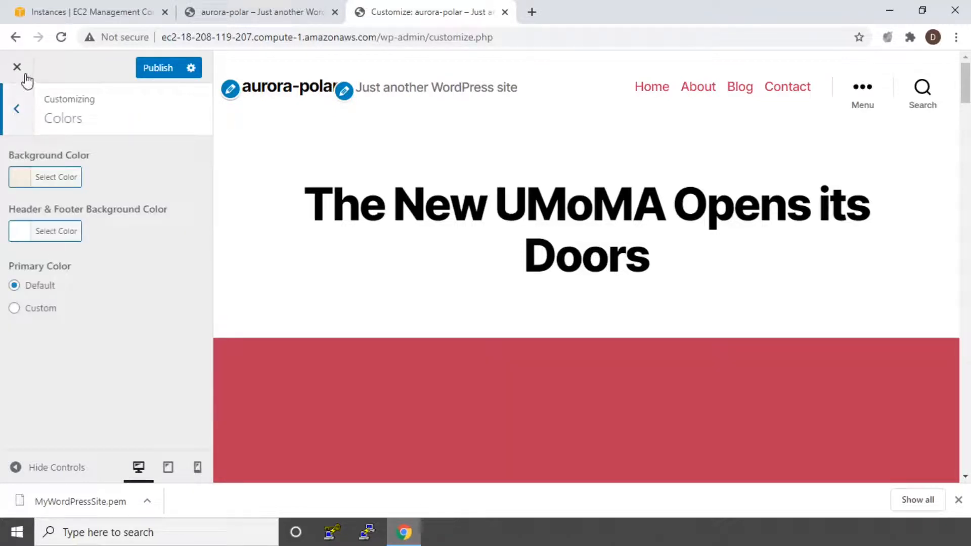
click(16, 109)
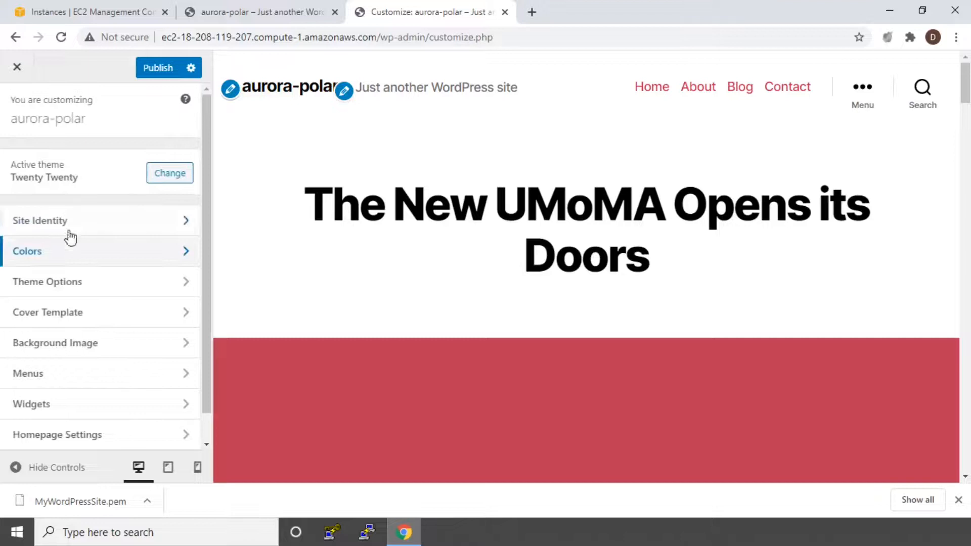
Open a live preview of the installed Twenty Nineteen theme and compare it with the current public site.
click(167, 177)
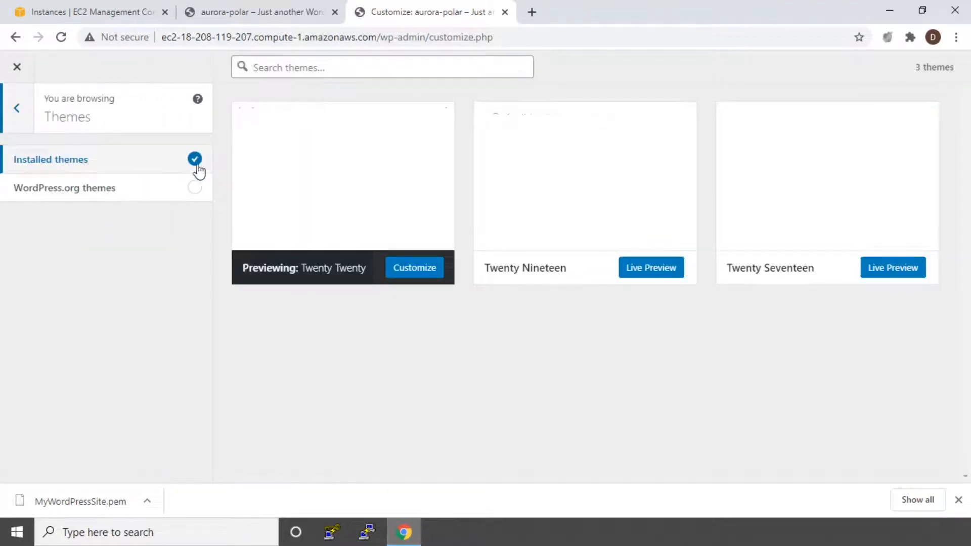
click(650, 277)
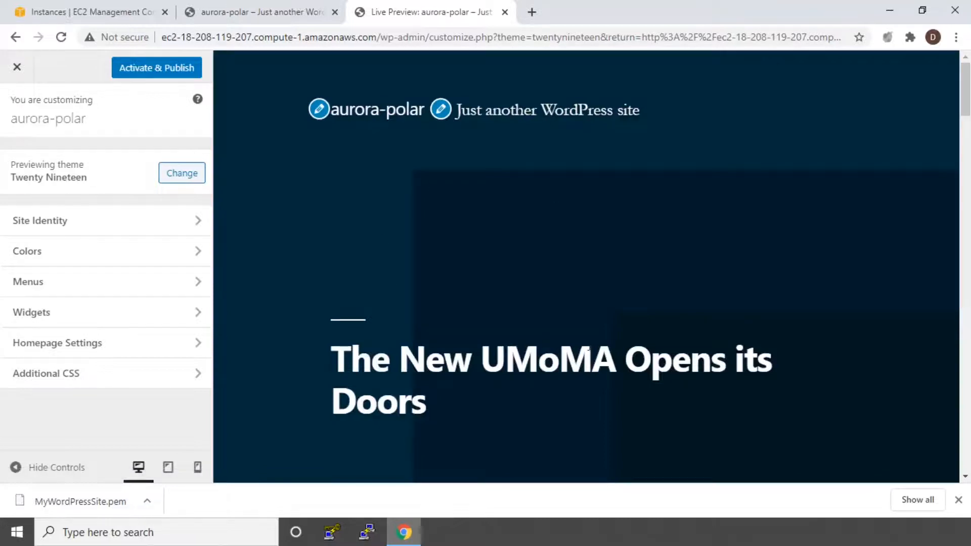
click(254, 8)
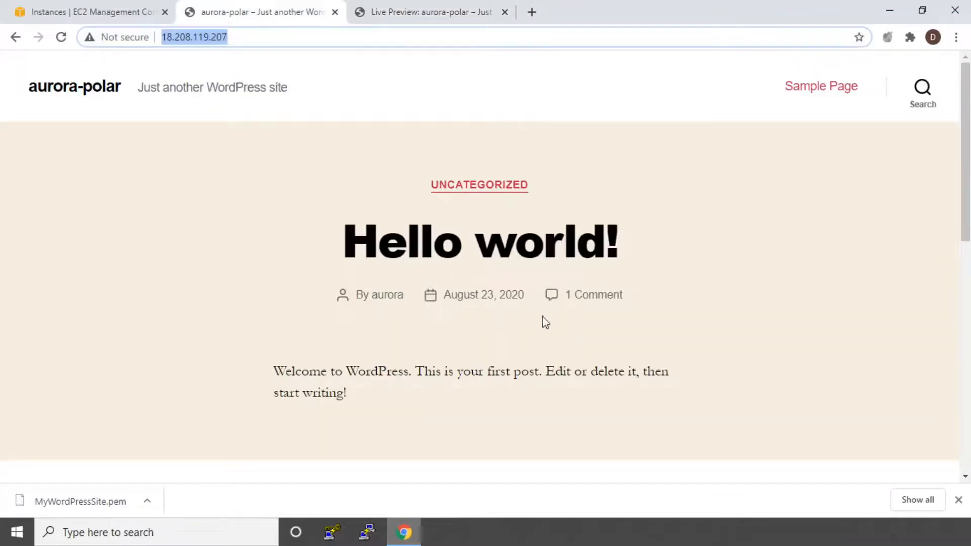
click(445, 8)
click(218, 11)
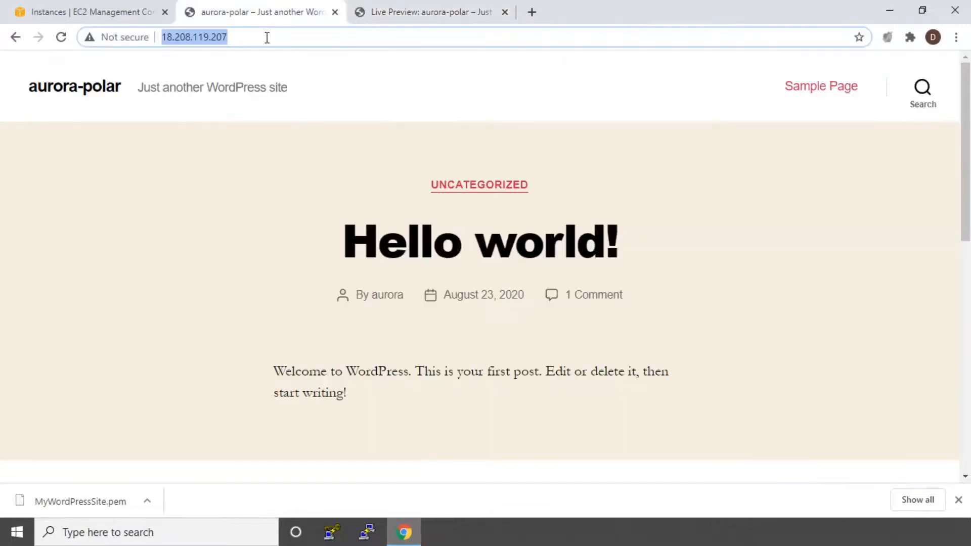
key(Return)
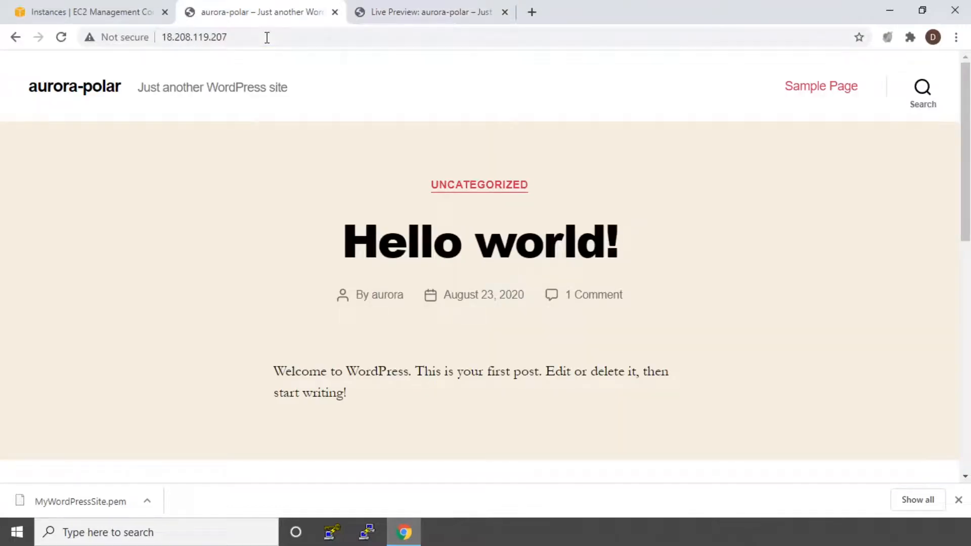
click(453, 9)
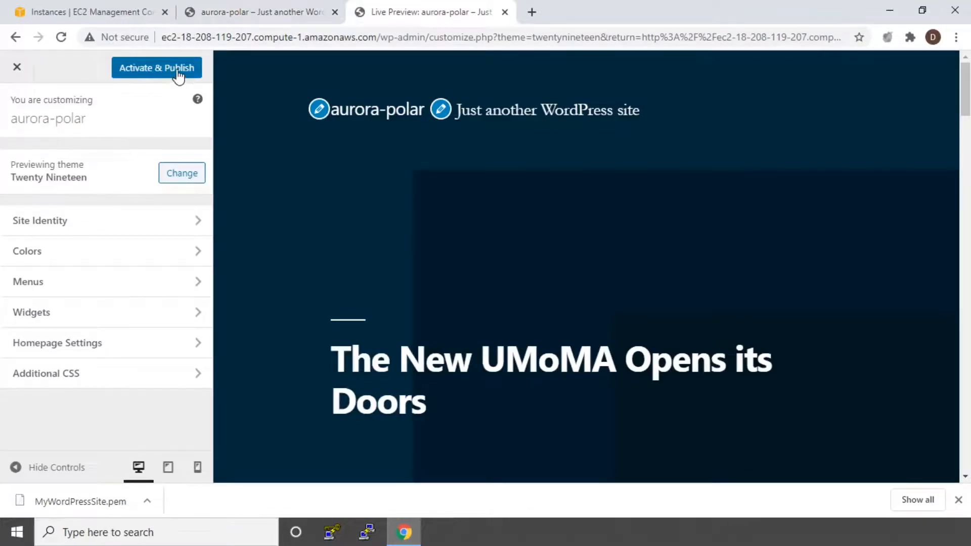
Activate and publish the Twenty Nineteen theme, and reload the public site to check its new look.
click(152, 70)
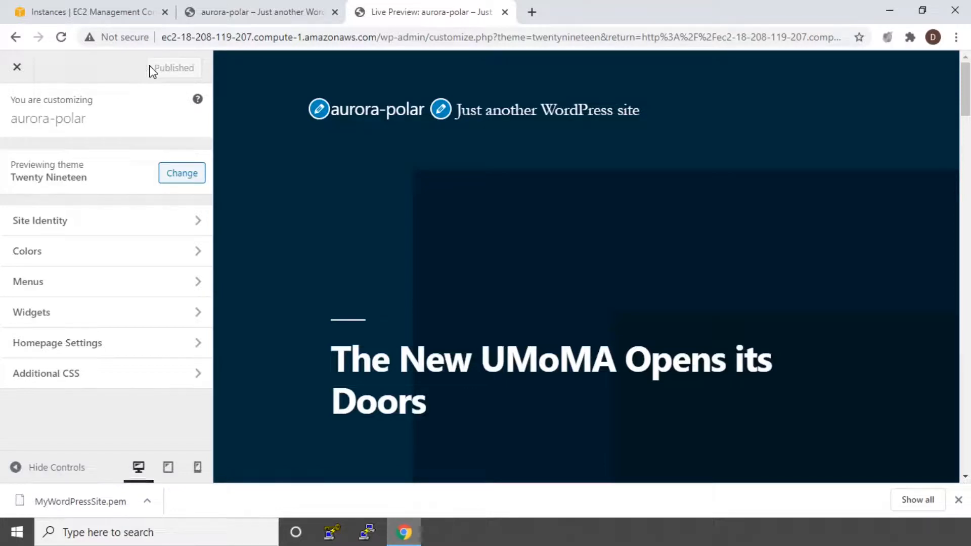
click(215, 11)
click(57, 38)
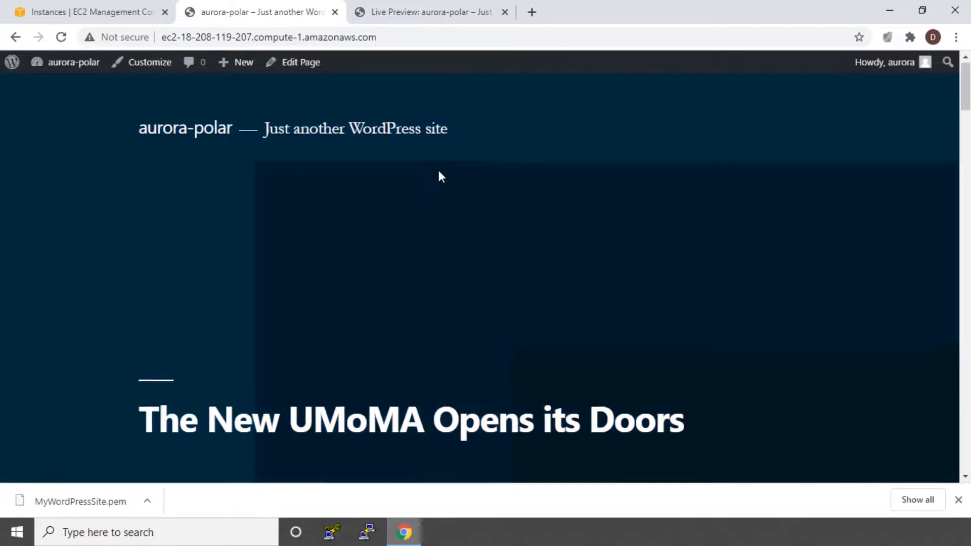
scroll(438, 172, down, 10)
scroll(439, 175, down, 3)
scroll(439, 174, up, 10)
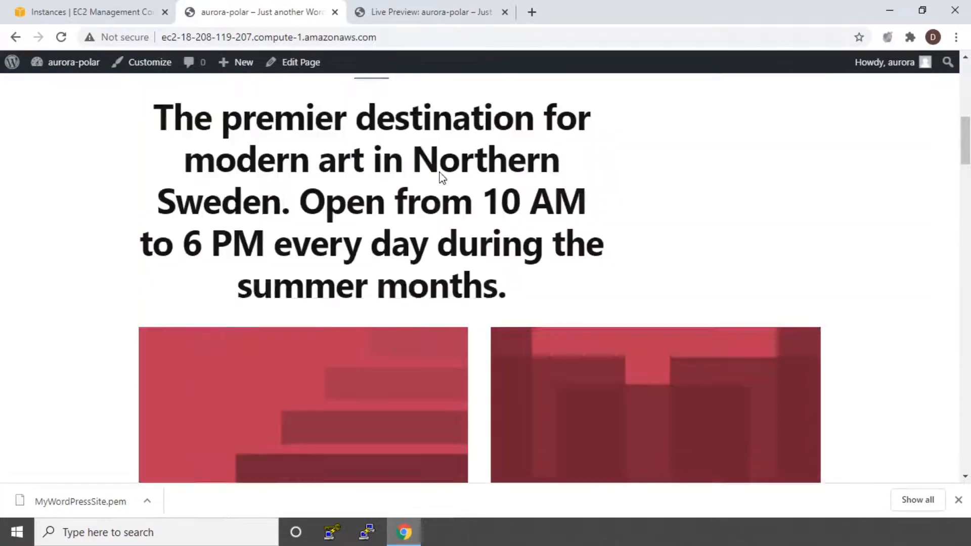
Open Webmin in a new tab at 18.208.119.207:10000, using the public IP copied from the EC2 console.
click(423, 6)
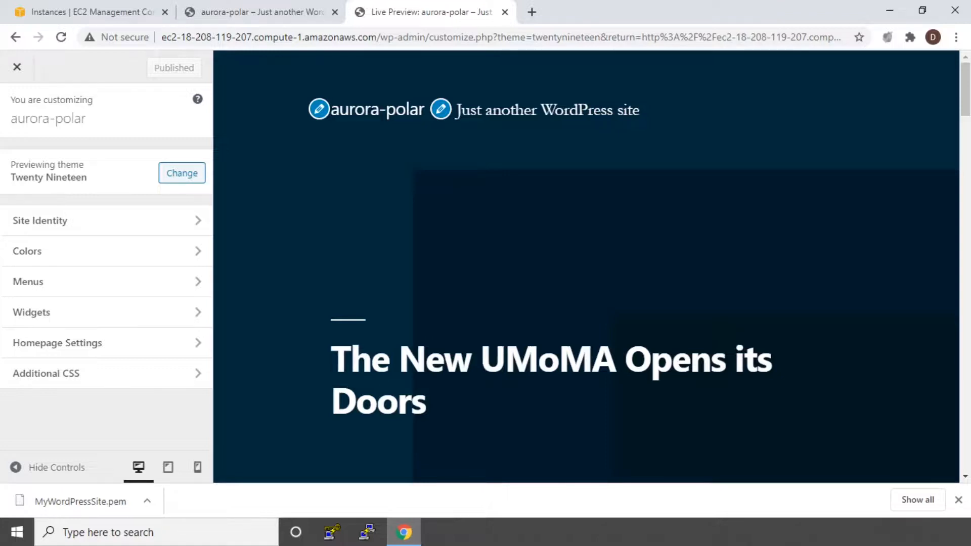
click(532, 12)
click(233, 12)
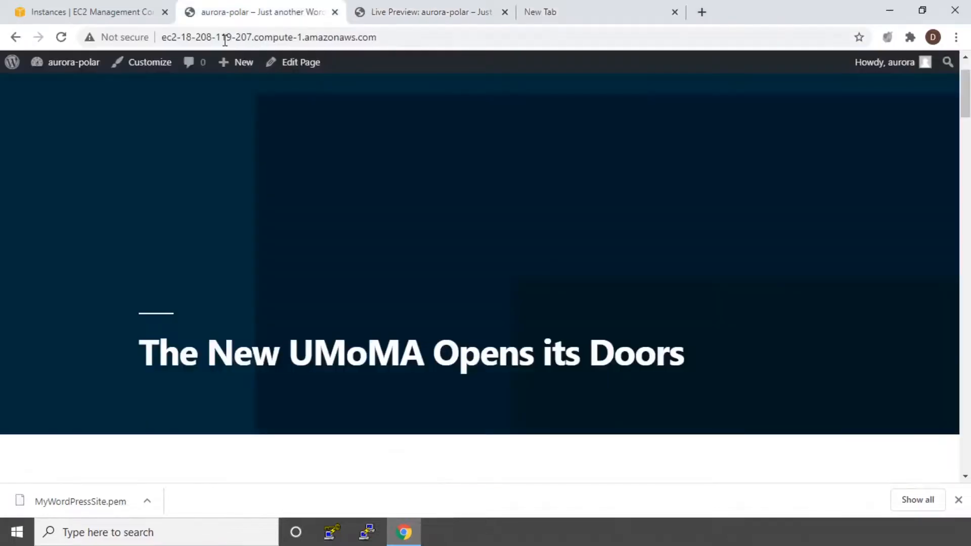
click(92, 12)
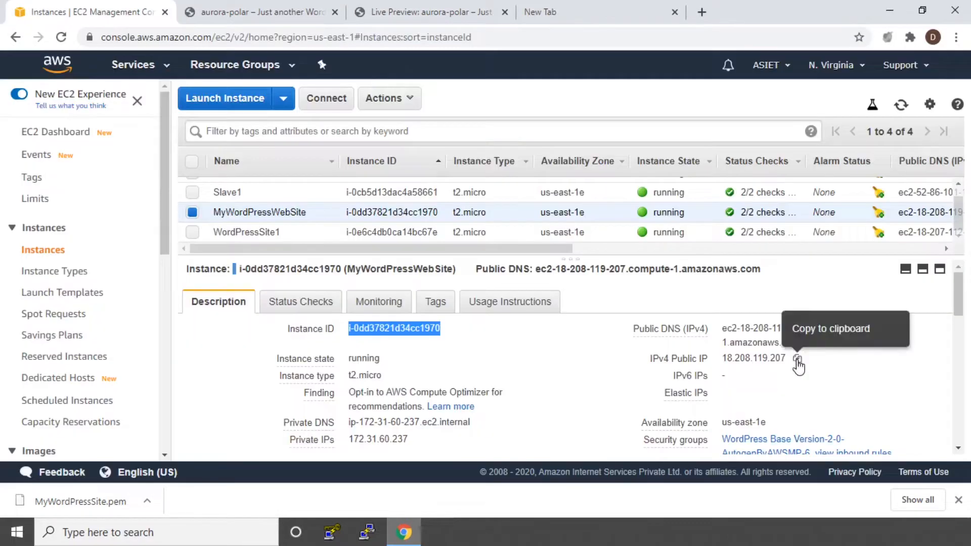
click(798, 360)
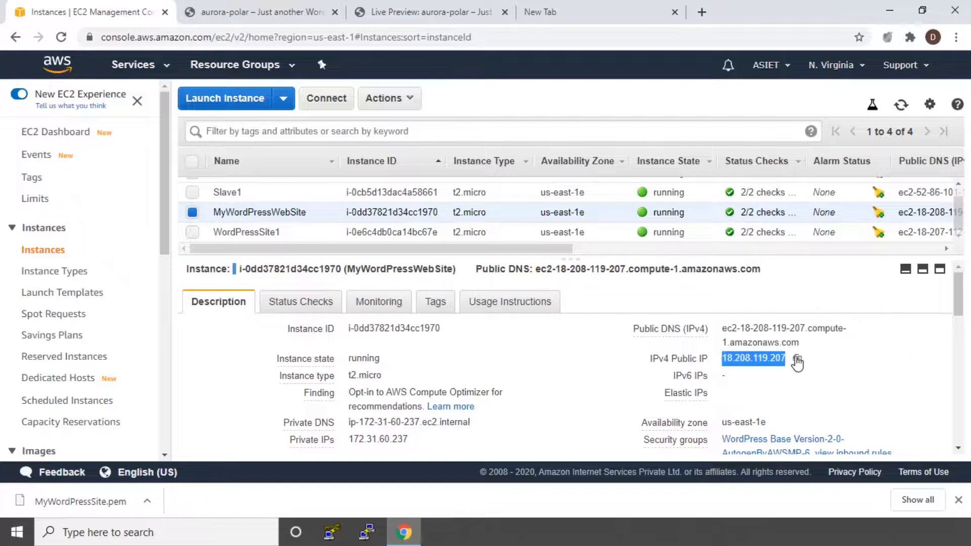
click(536, 10)
click(469, 41)
key(ctrl+v)
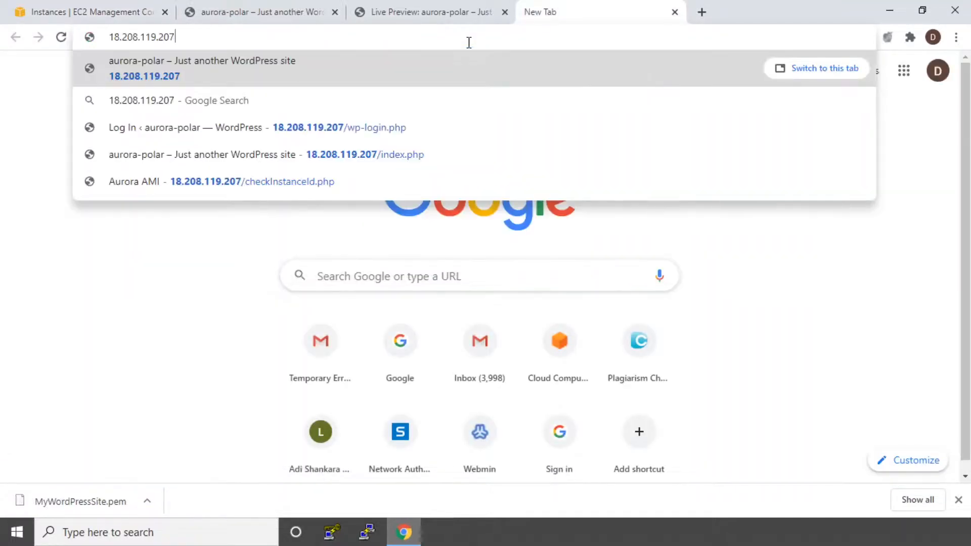
text(:)
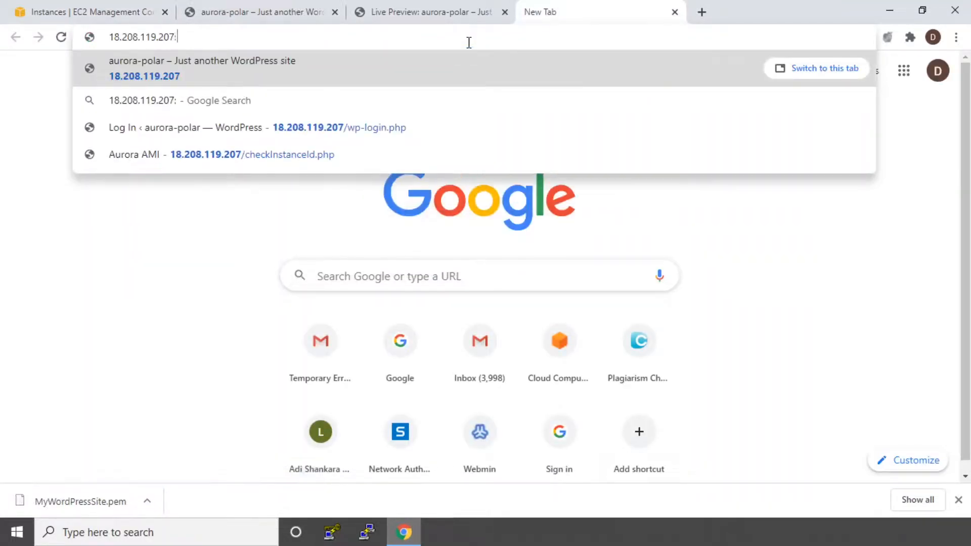
text(10000)
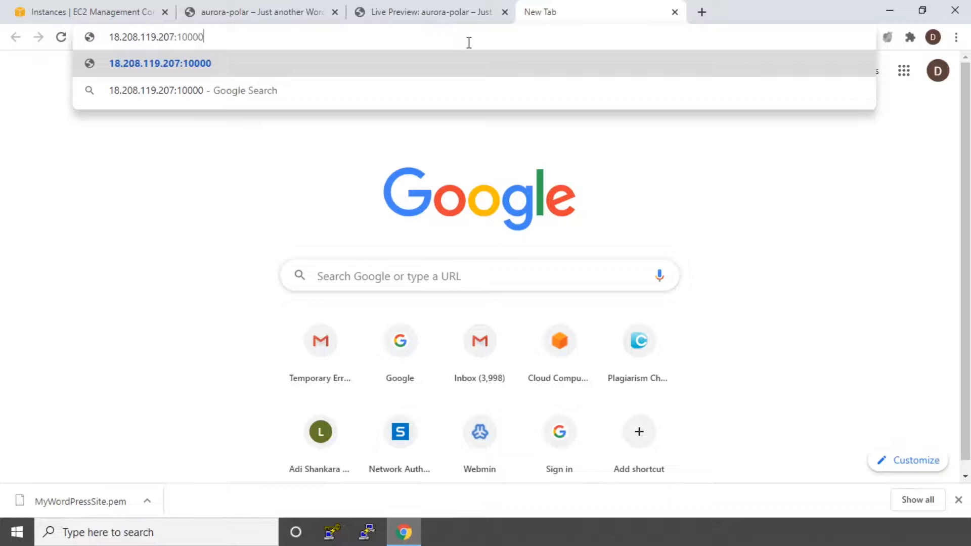
key(Return)
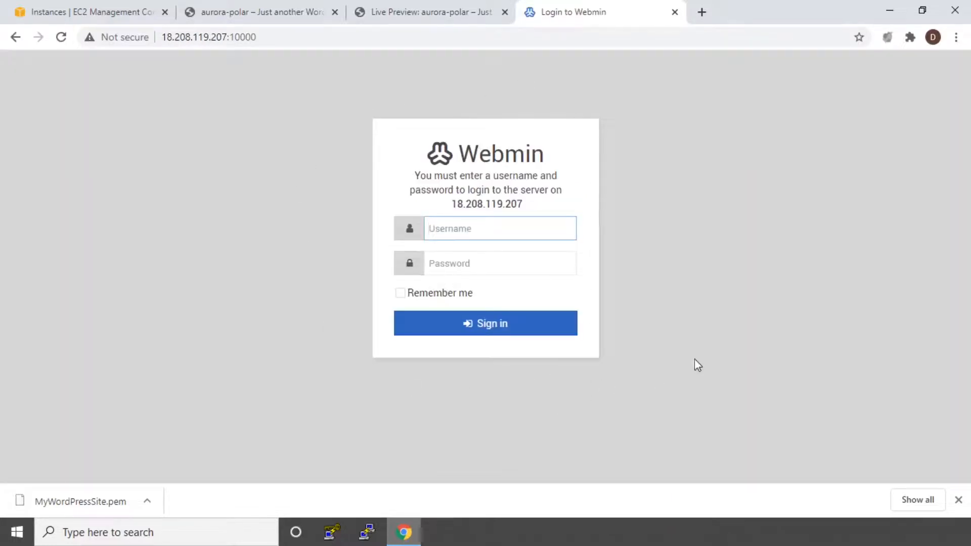
Sign in to Webmin as aurora with the instance ID copied from the EC2 console as the password, and dismiss the password-saving offer.
text(aurora)
click(124, 10)
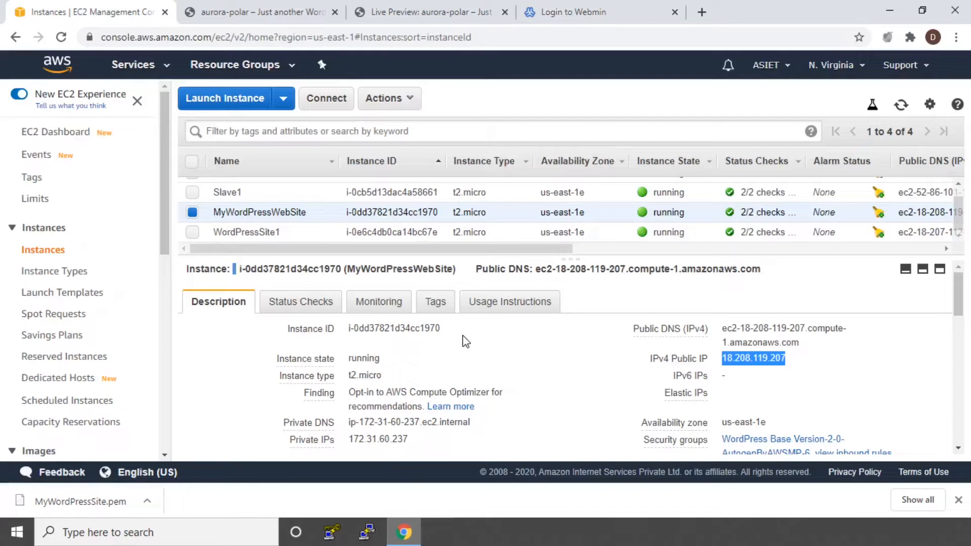
click(453, 330)
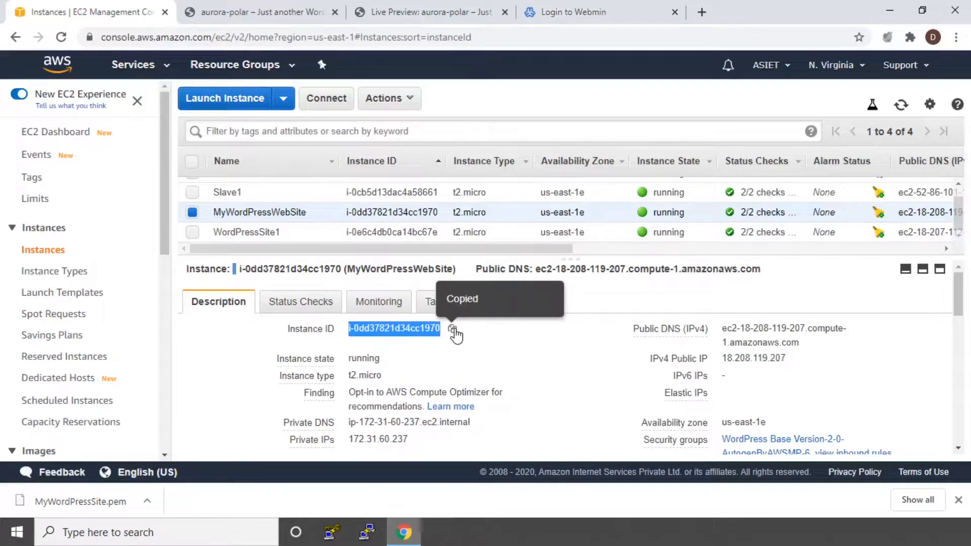
click(571, 12)
click(513, 263)
right_click(514, 263)
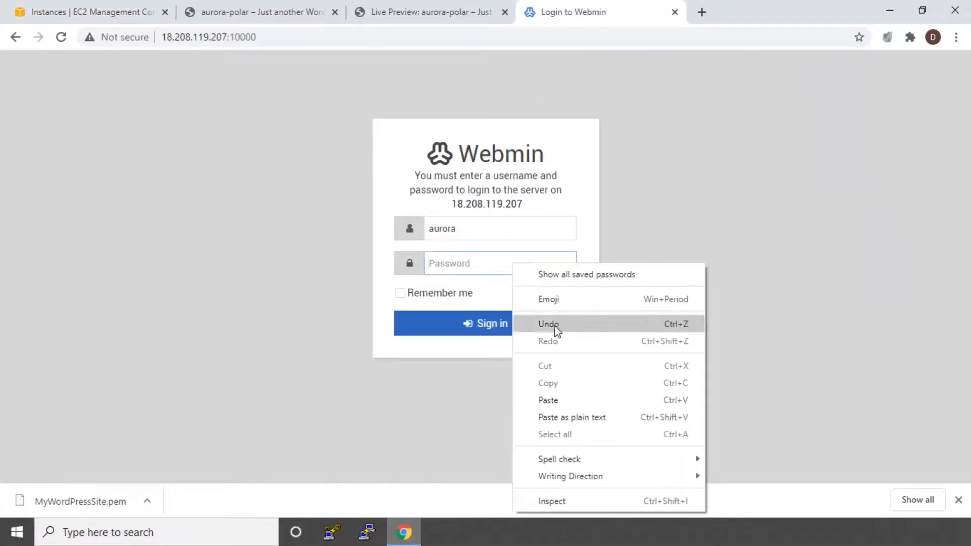
click(559, 401)
click(454, 323)
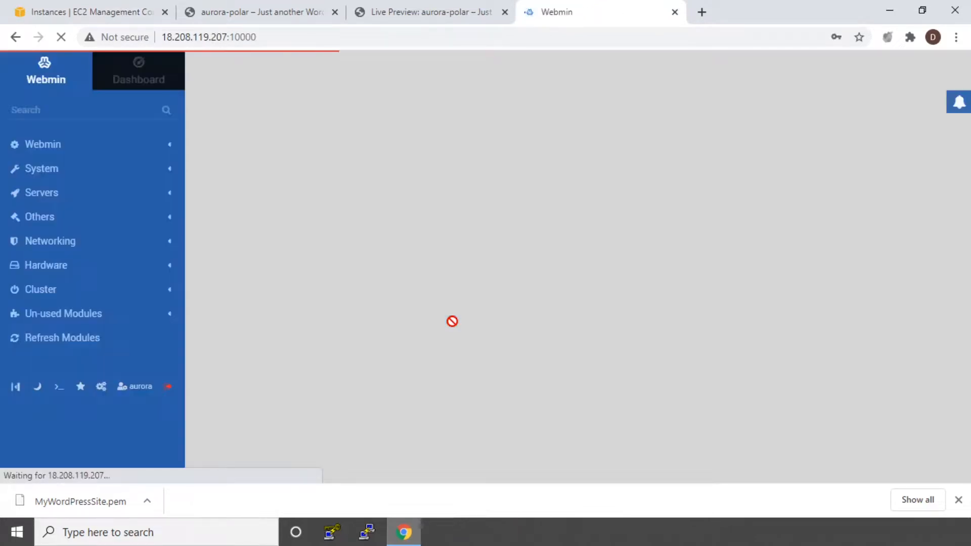
click(830, 271)
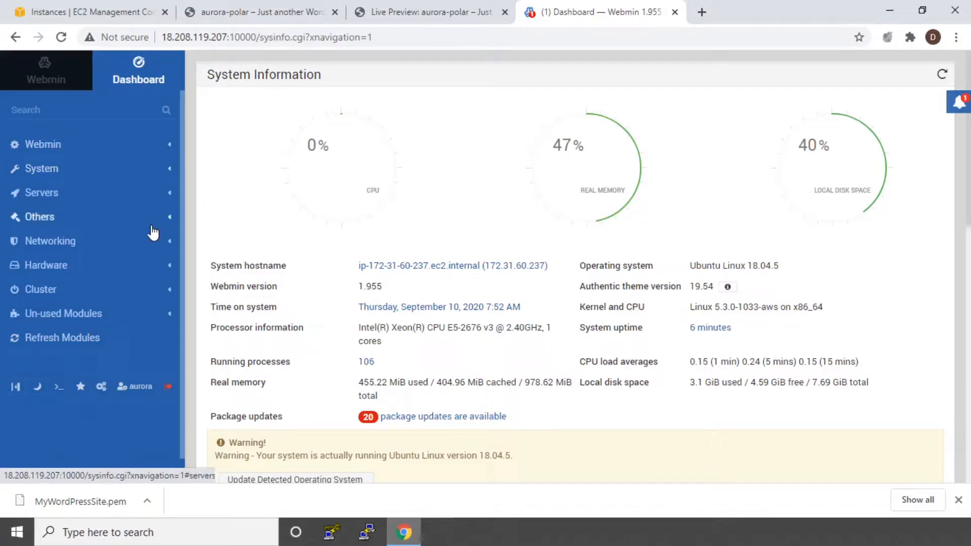
Browse Webmin's module categories and open the MySQL Database Server module under Servers.
click(43, 147)
click(43, 150)
click(41, 168)
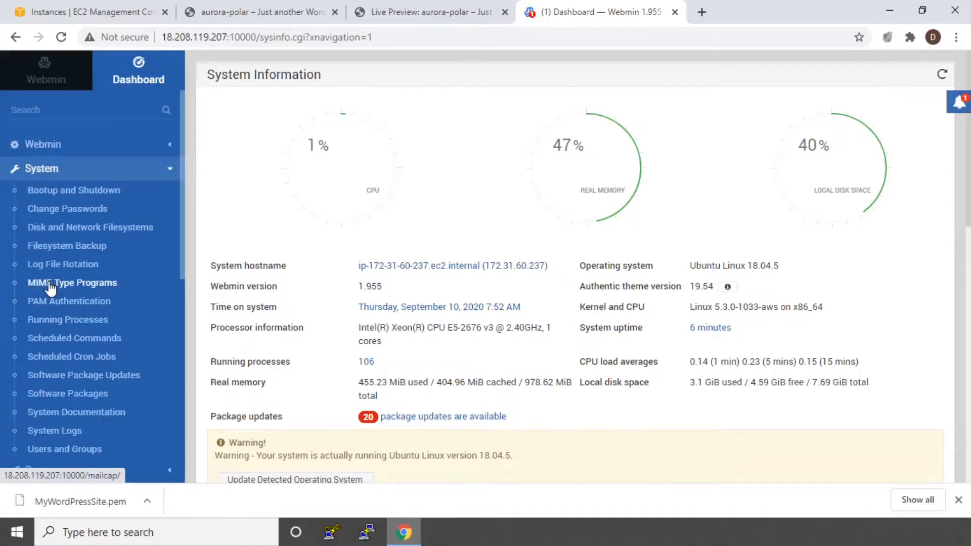
scroll(63, 283, down, 2)
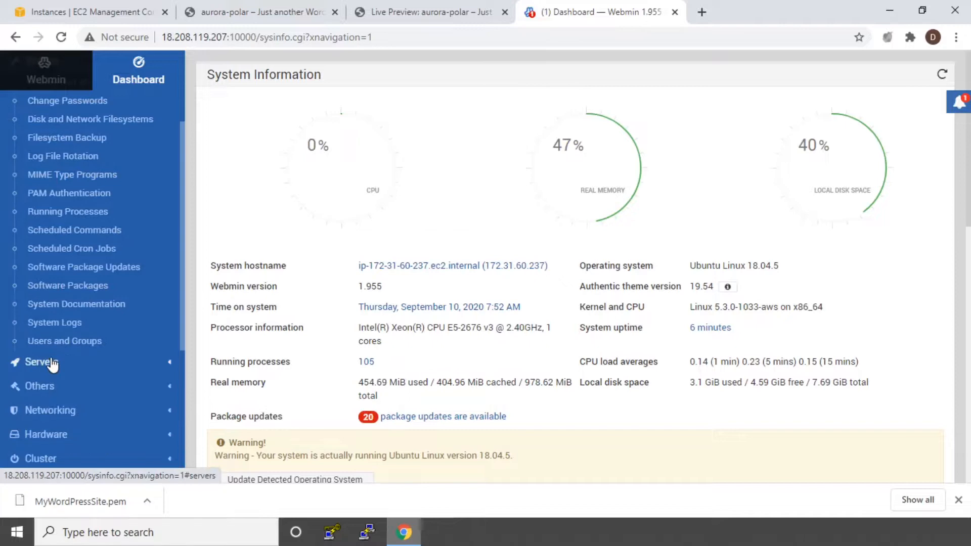
click(43, 361)
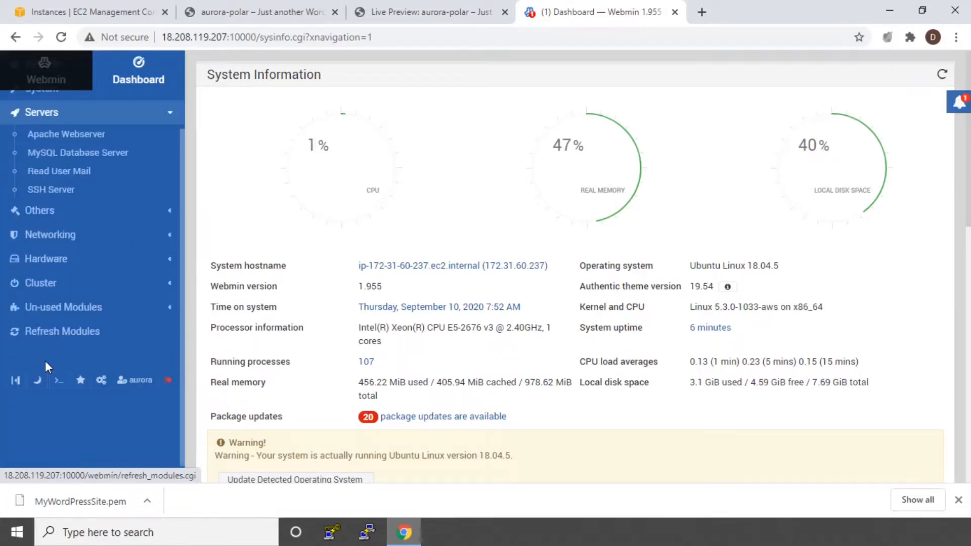
click(55, 154)
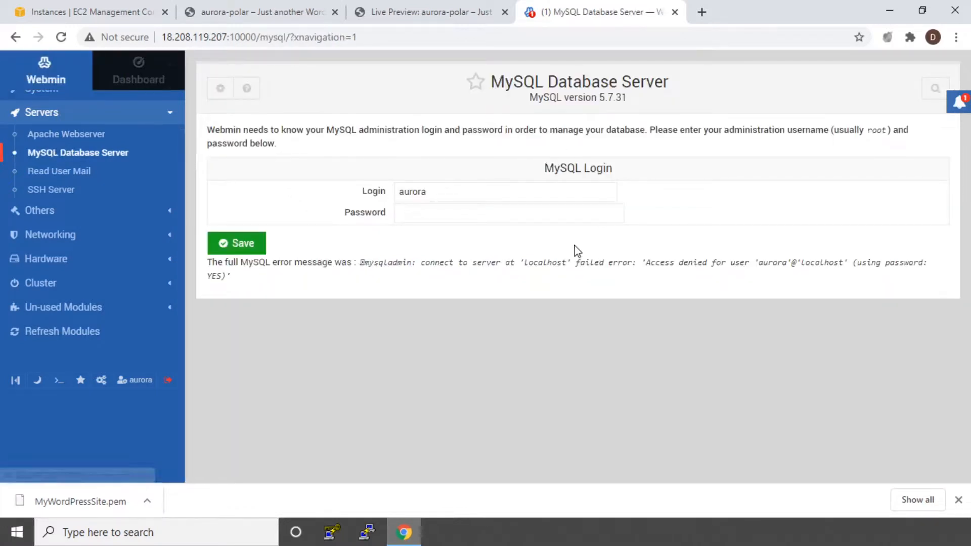
Log in to the MySQL Database Server module as aurora, using the MyWordPressWebSite instance ID copied from the EC2 console as the password.
click(86, 12)
double_click(421, 330)
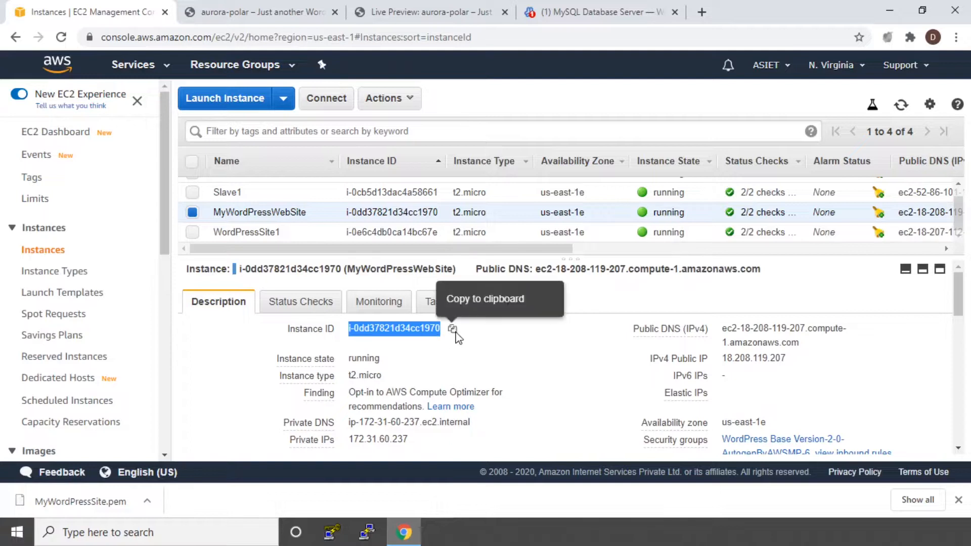
click(452, 329)
click(569, 7)
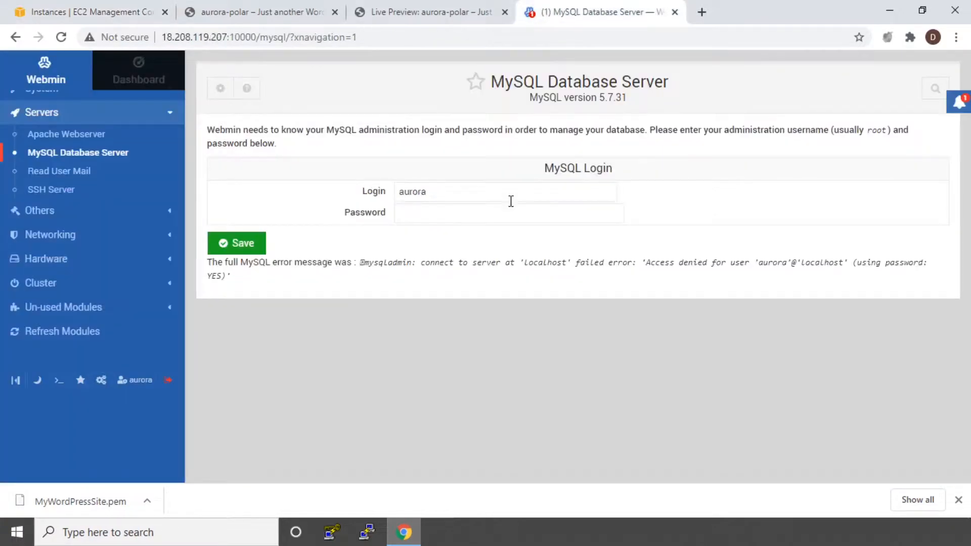
right_click(471, 213)
click(507, 349)
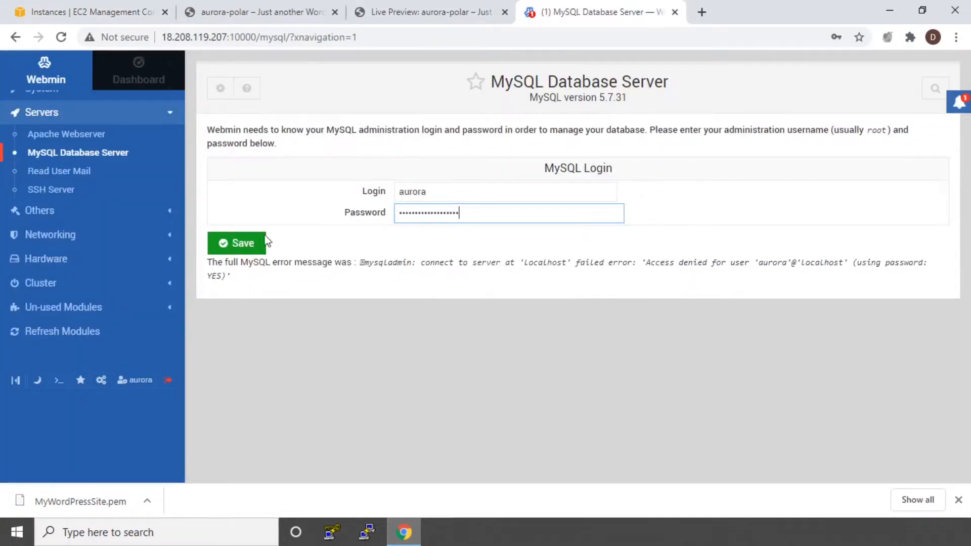
click(244, 244)
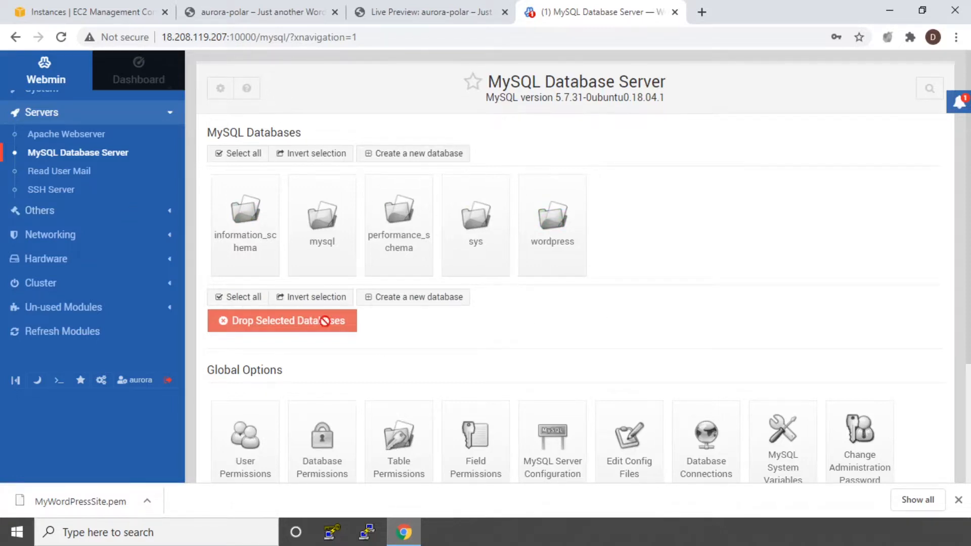
Open the wordpress database, look through its tables and indexes, and return to the database list.
click(556, 224)
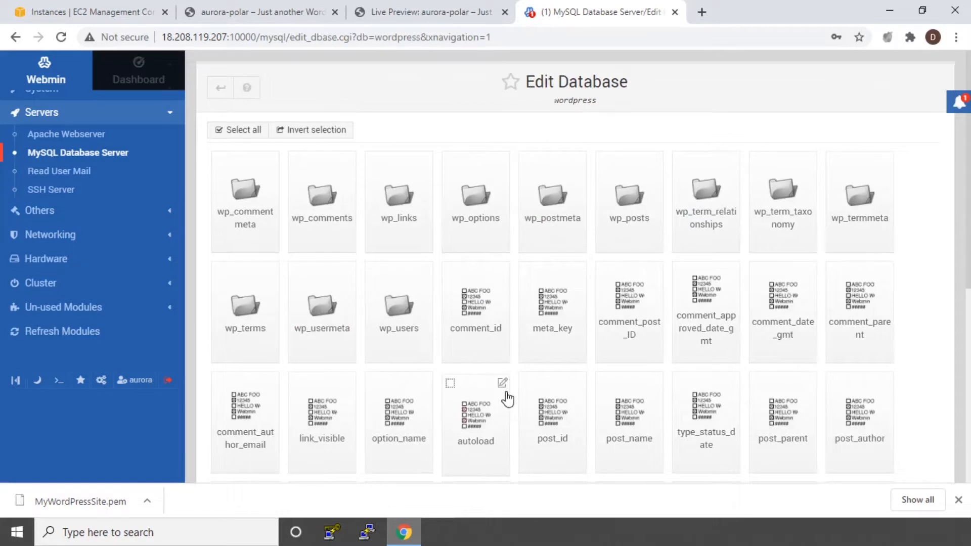
scroll(516, 440, down, 5)
scroll(519, 443, down, 1)
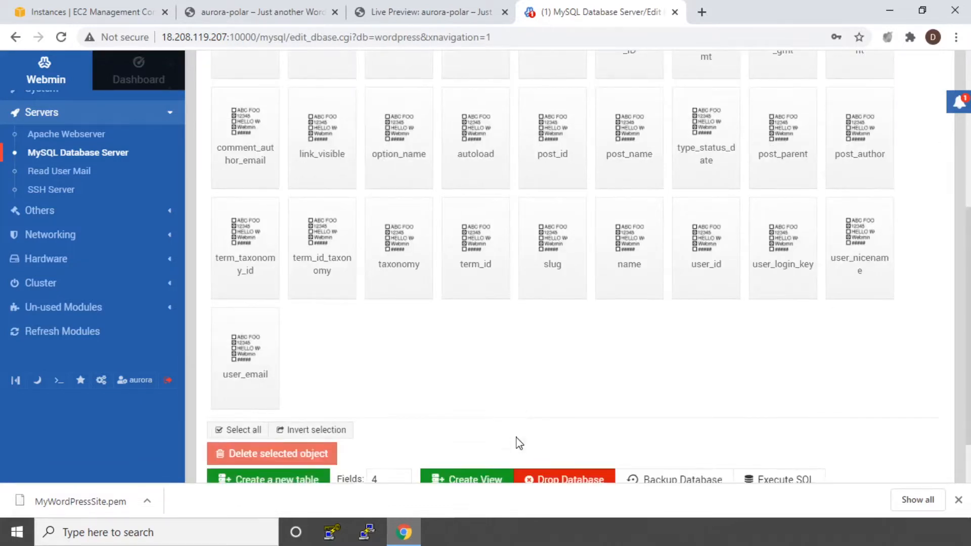
scroll(519, 443, down, 2)
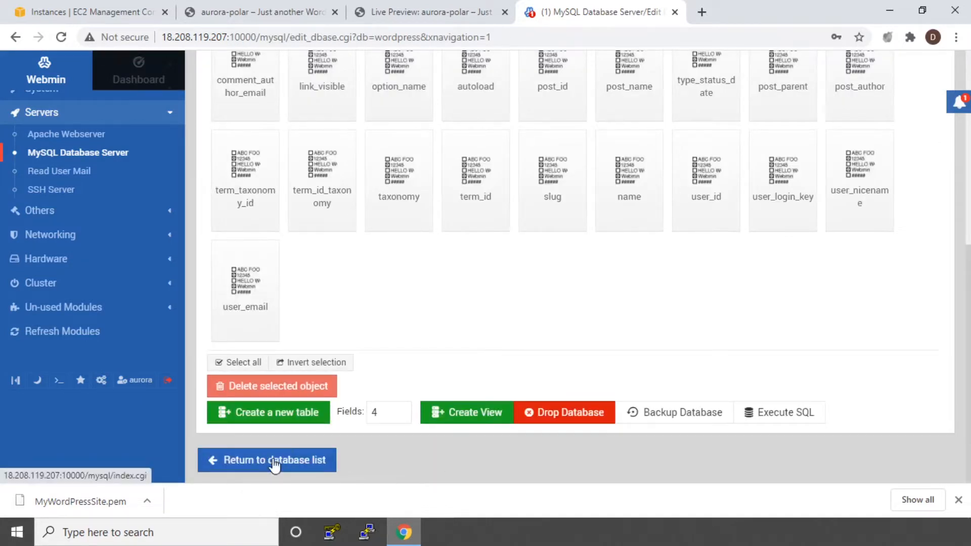
click(273, 461)
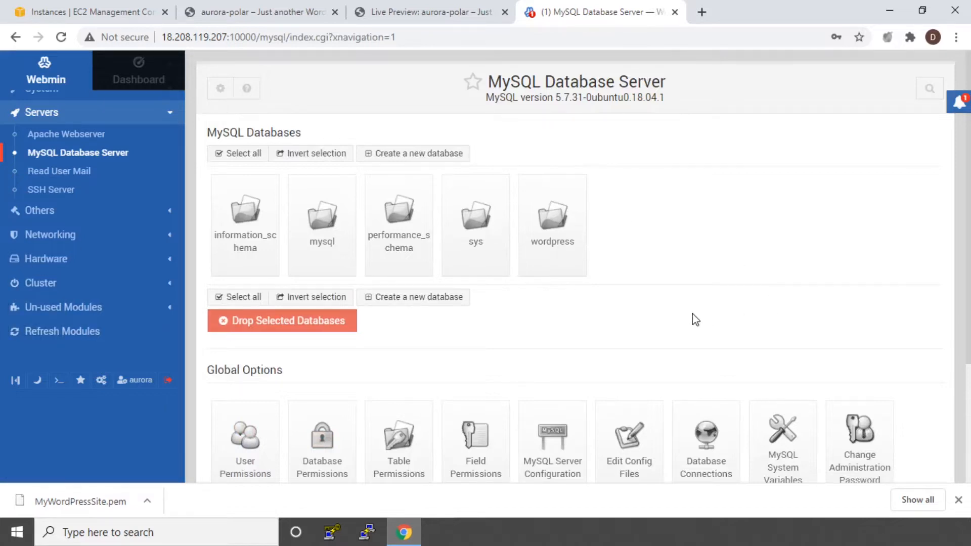
Look over the MySQL databases and global options, and return to the instances list in the EC2 console.
scroll(696, 320, down, 3)
scroll(696, 320, up, 3)
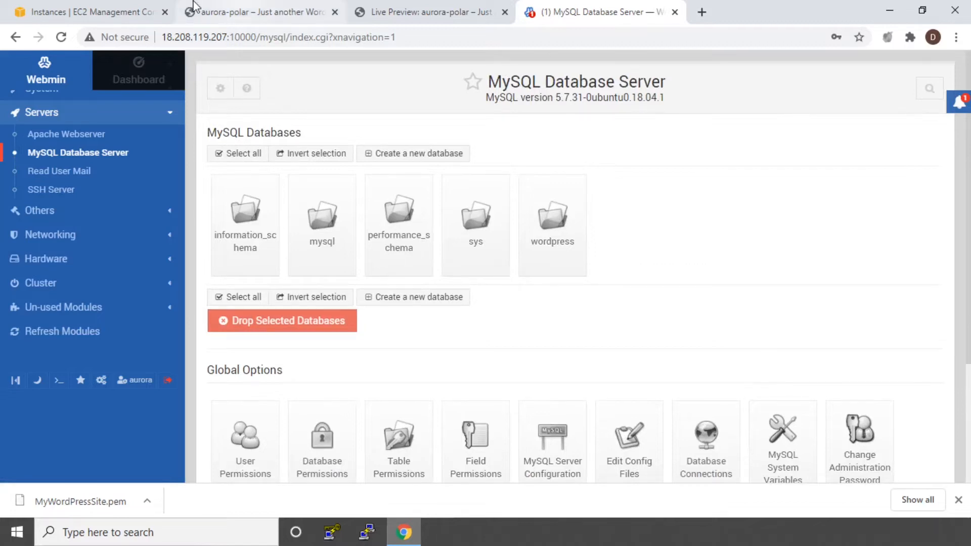
click(86, 12)
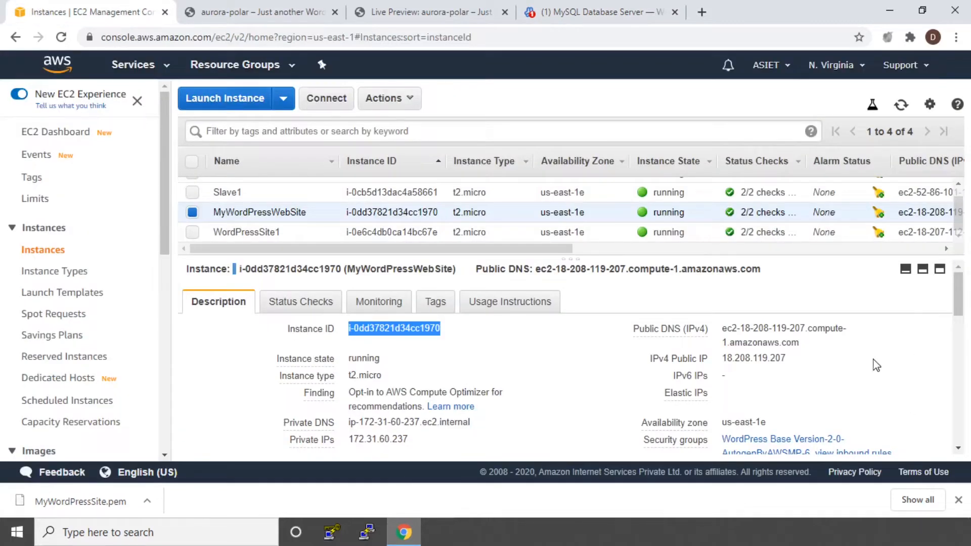